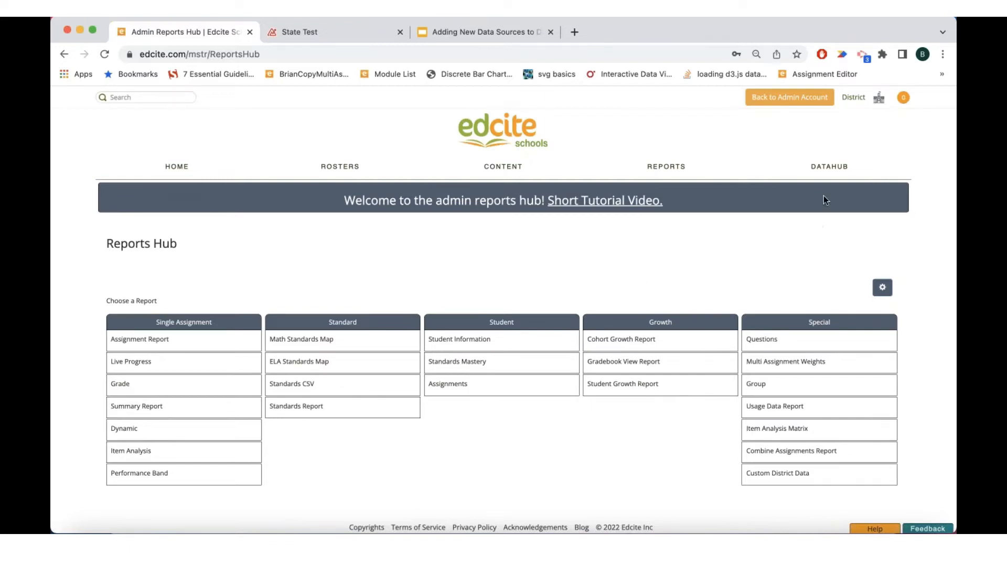
mouse_move(829, 167)
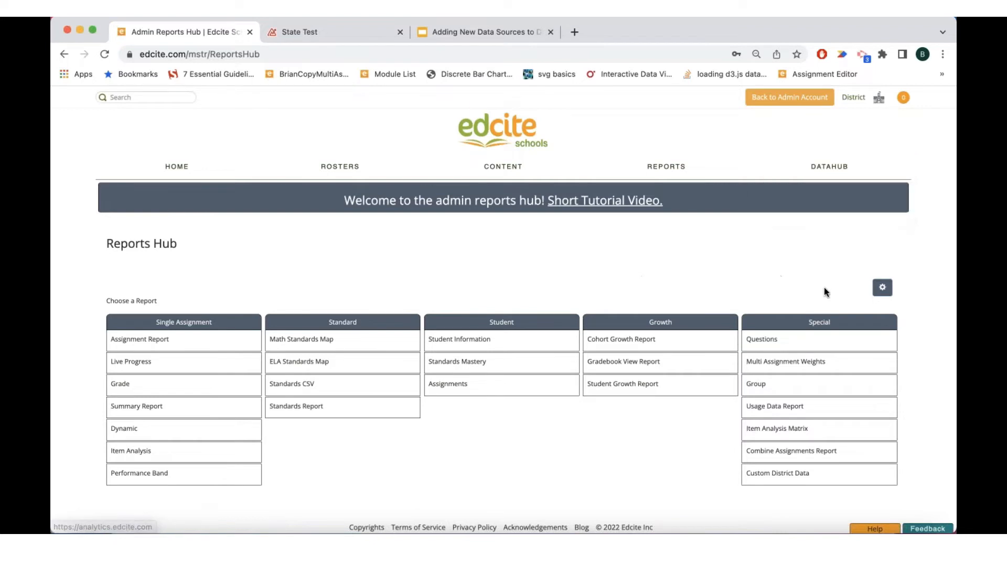
click(919, 523)
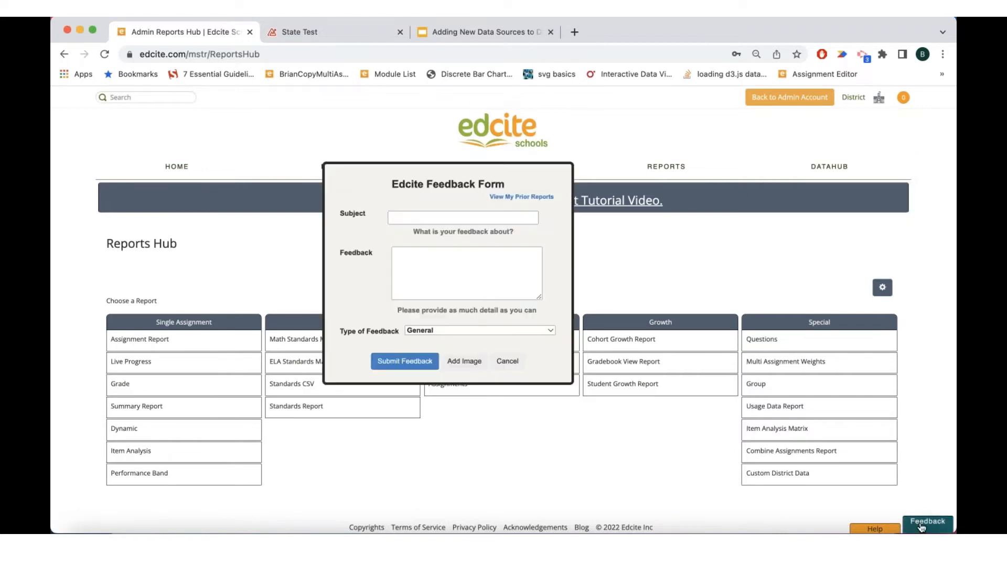
click(451, 215)
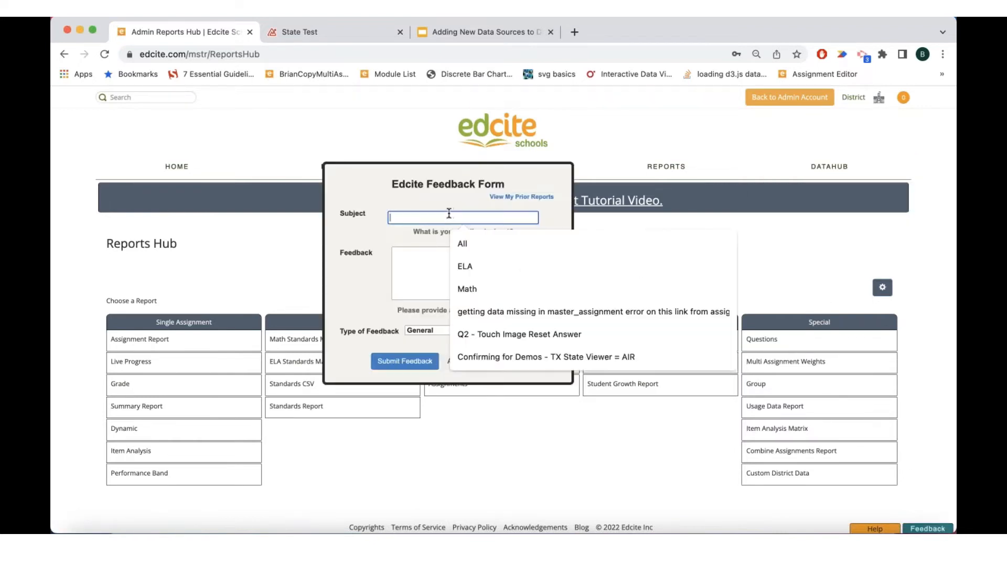
text(datahub admin )
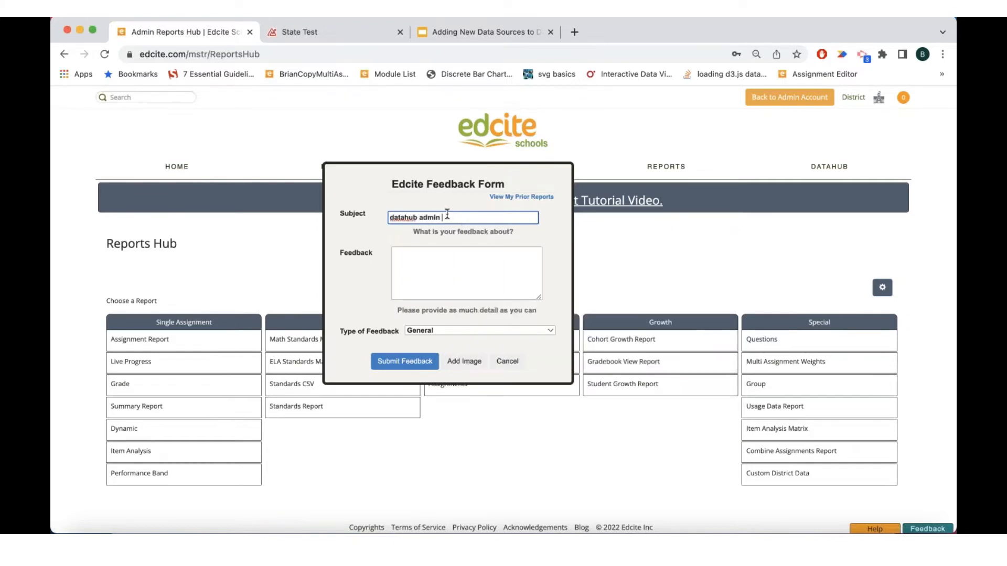
text(- need setup)
click(411, 255)
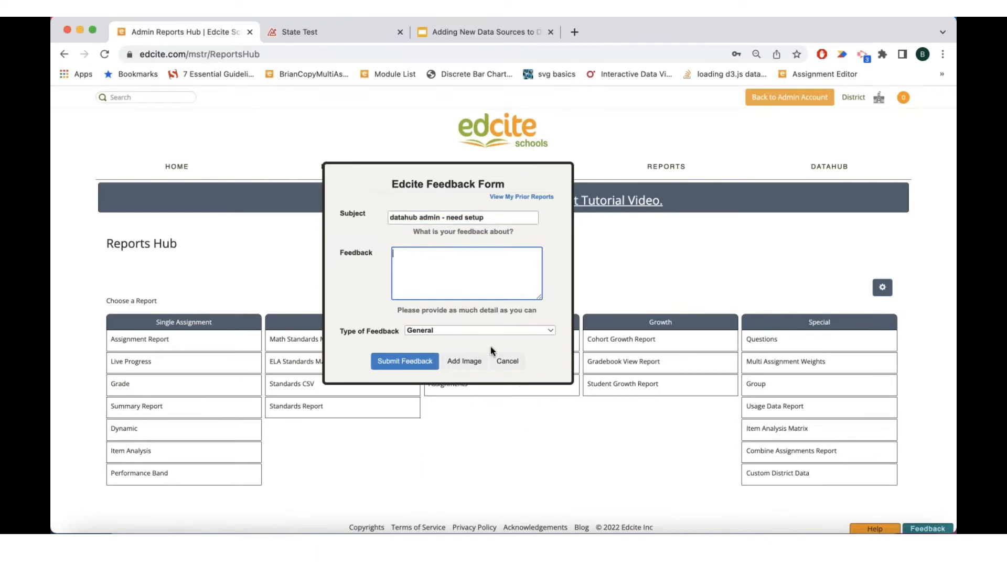
click(507, 361)
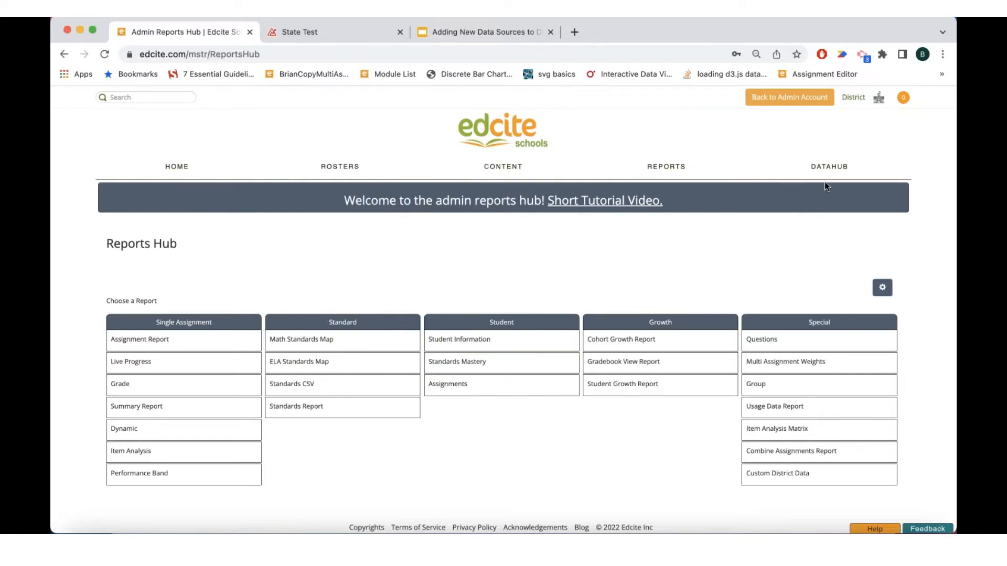
- Open the DataHub home workspace and look over its tables and reports
mouse_move(821, 167)
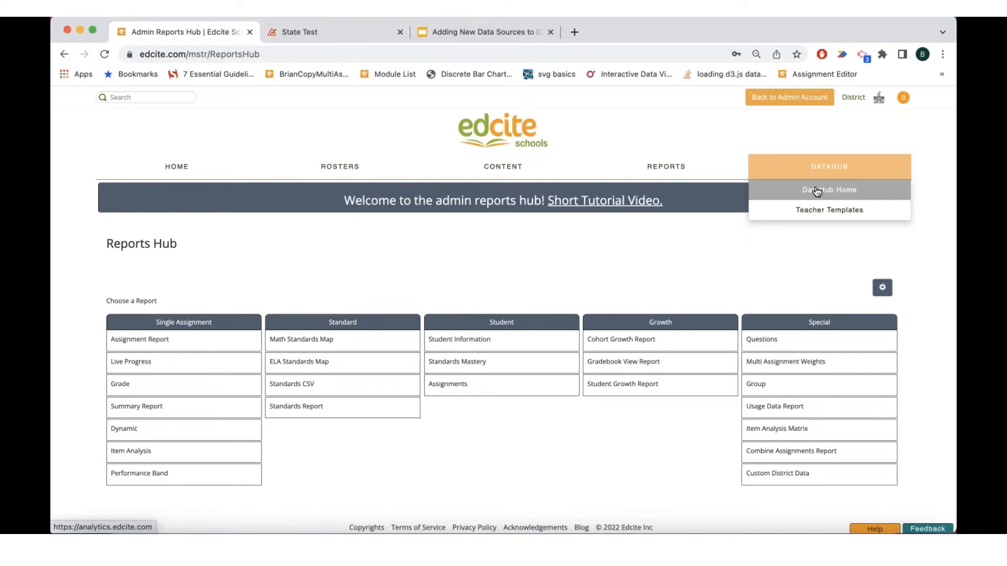
click(816, 190)
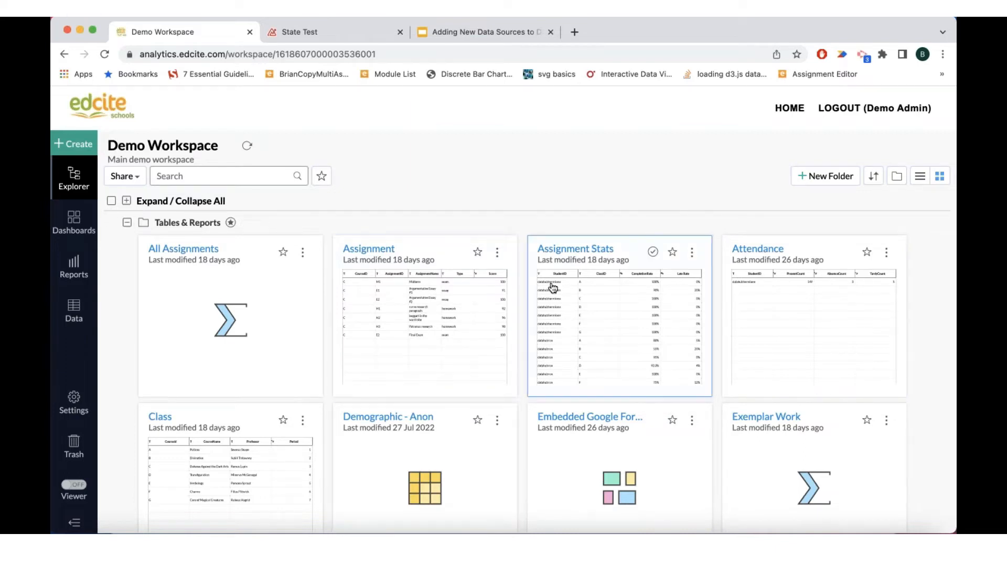
scroll(411, 394, down, 1)
scroll(368, 367, up, 1)
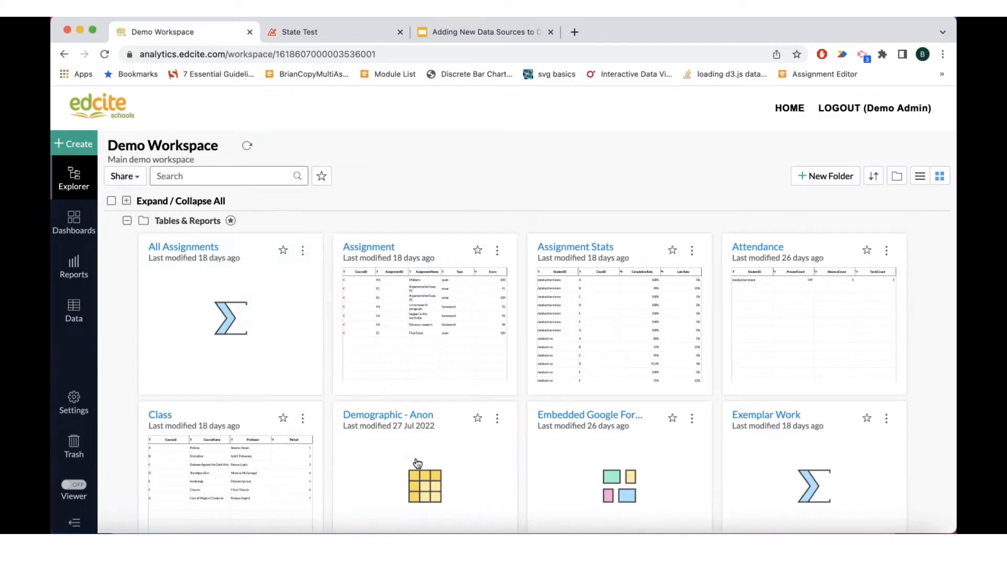
scroll(364, 456, down, 1)
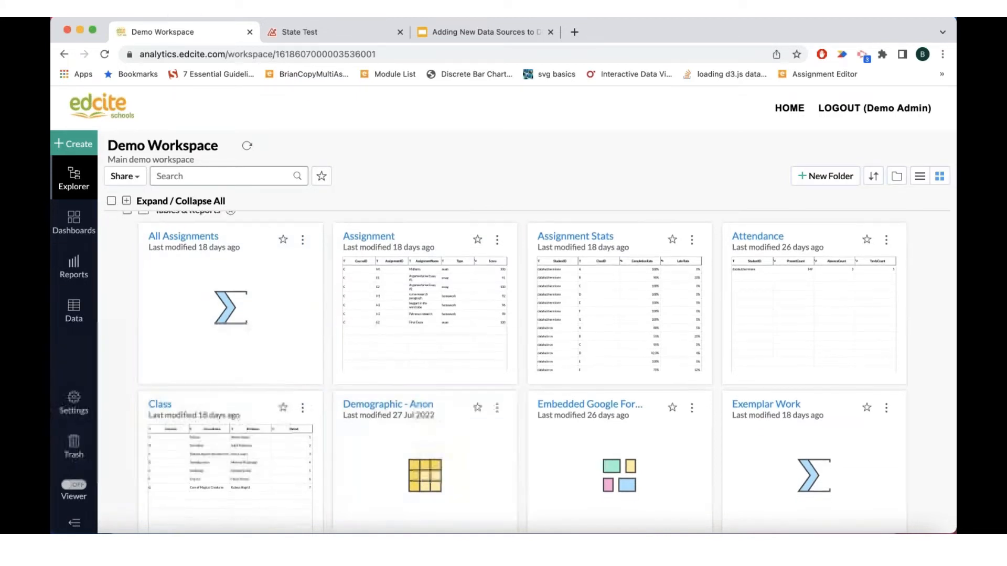
- Examine the list of data tables in the workspace, including the Edcite Data folder
click(73, 312)
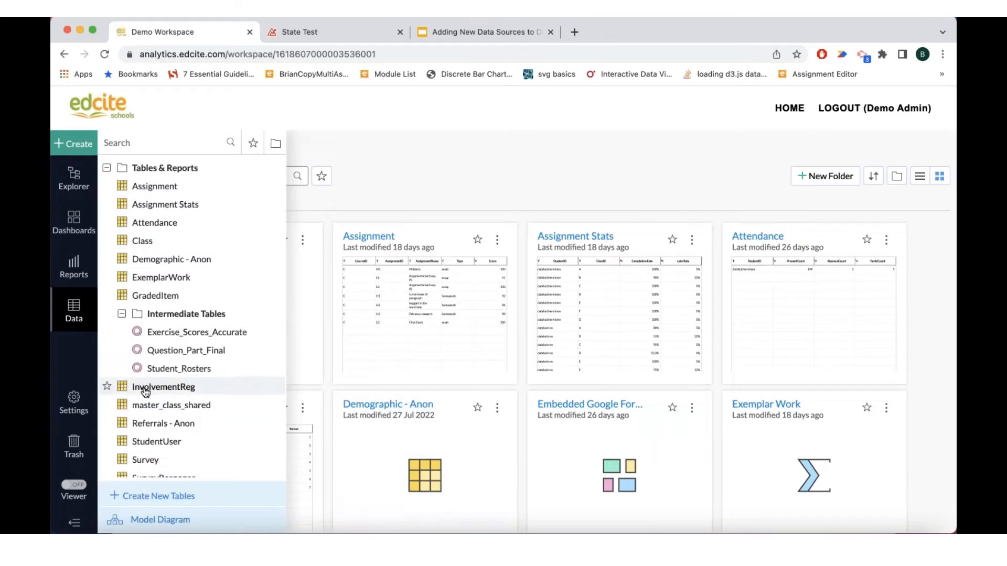
scroll(141, 367, down, 5)
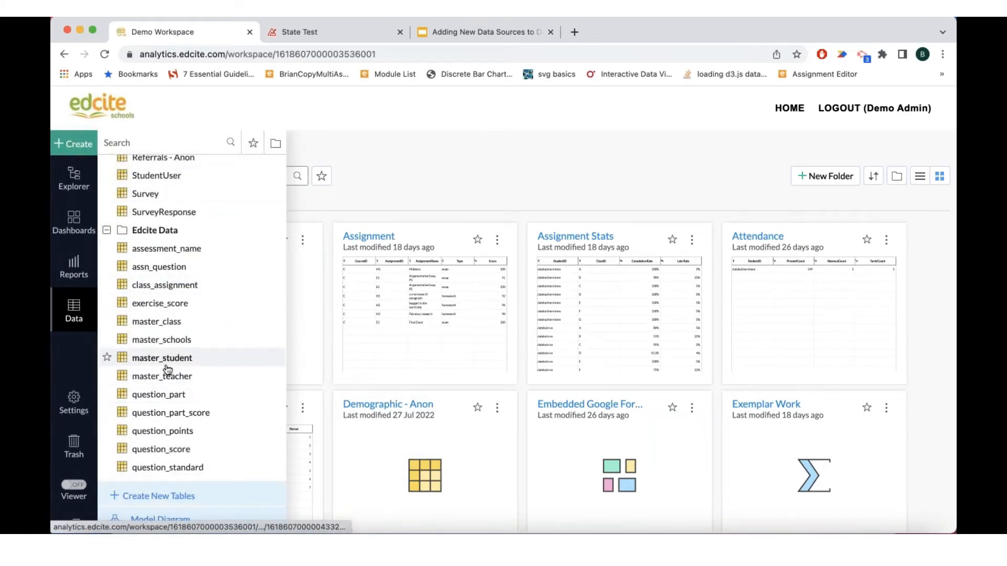
scroll(135, 372, up, 4)
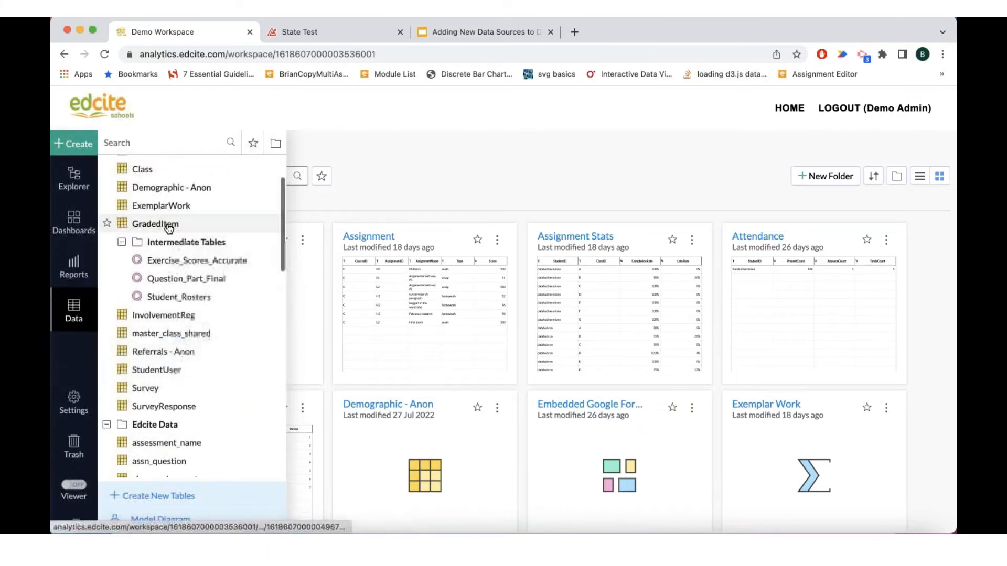
scroll(176, 337, up, 1)
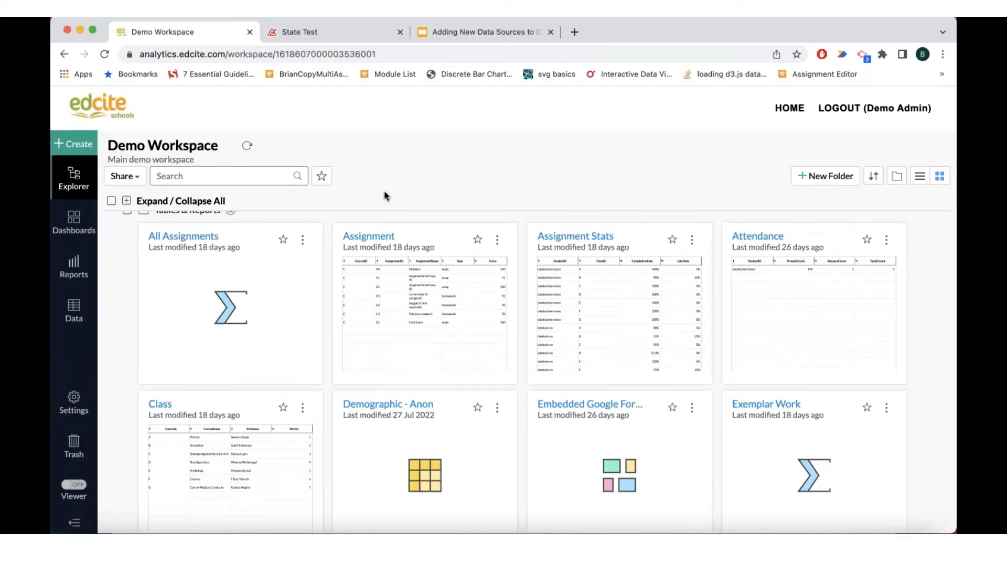
- Start creating a new table by importing data from files
click(77, 144)
scroll(196, 225, up, 2)
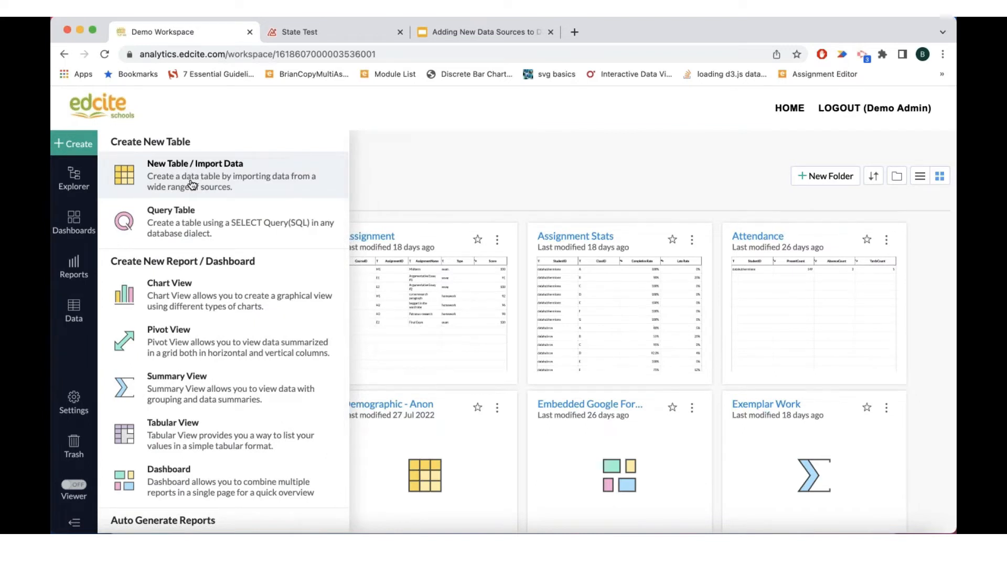
click(191, 184)
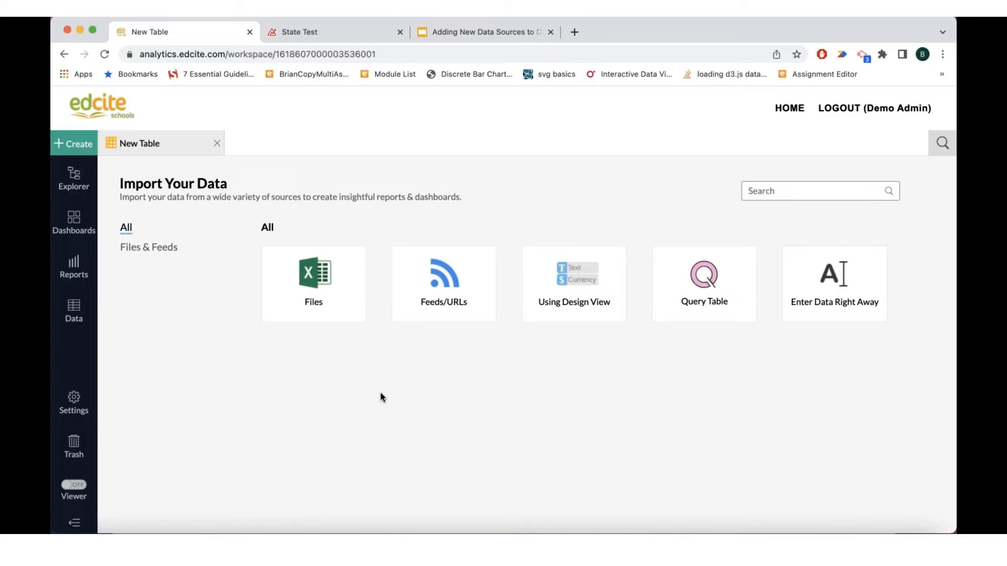
mouse_move(844, 297)
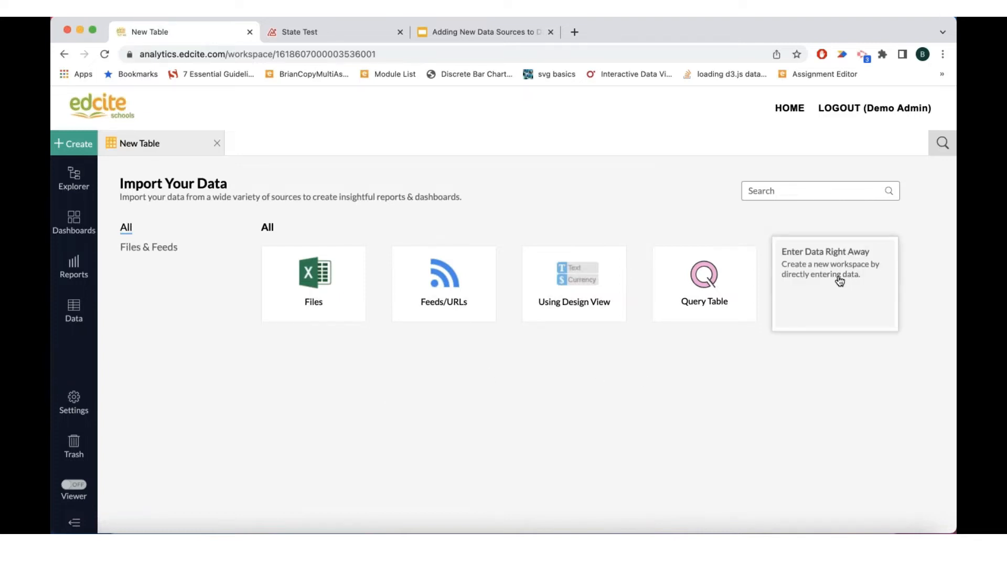
click(804, 282)
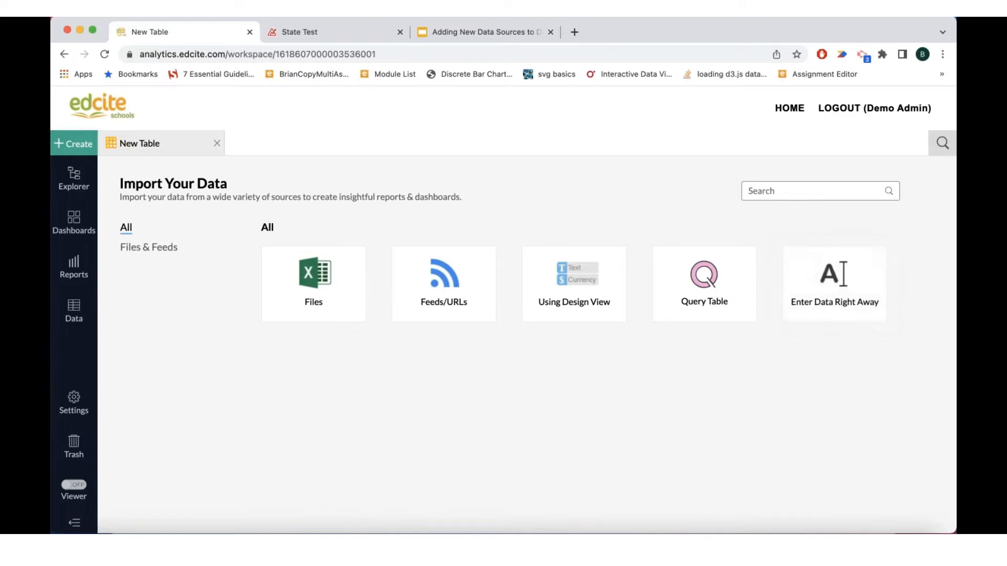
mouse_move(324, 306)
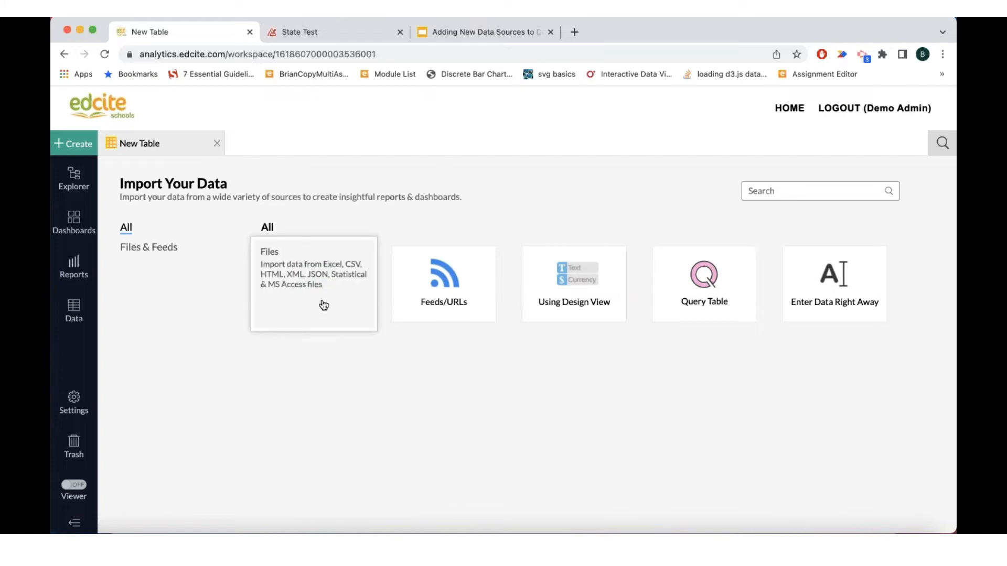
click(304, 310)
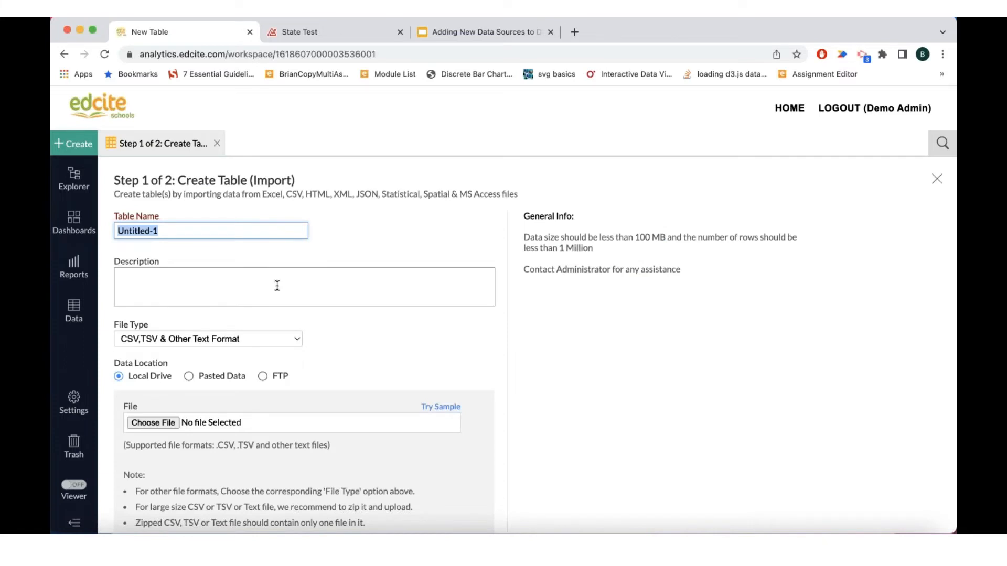
- Name the new import table "State Test Data for Demo"
text(NW)
key(BackSpace)
key(BackSpace)
text(State Test Data for Demo)
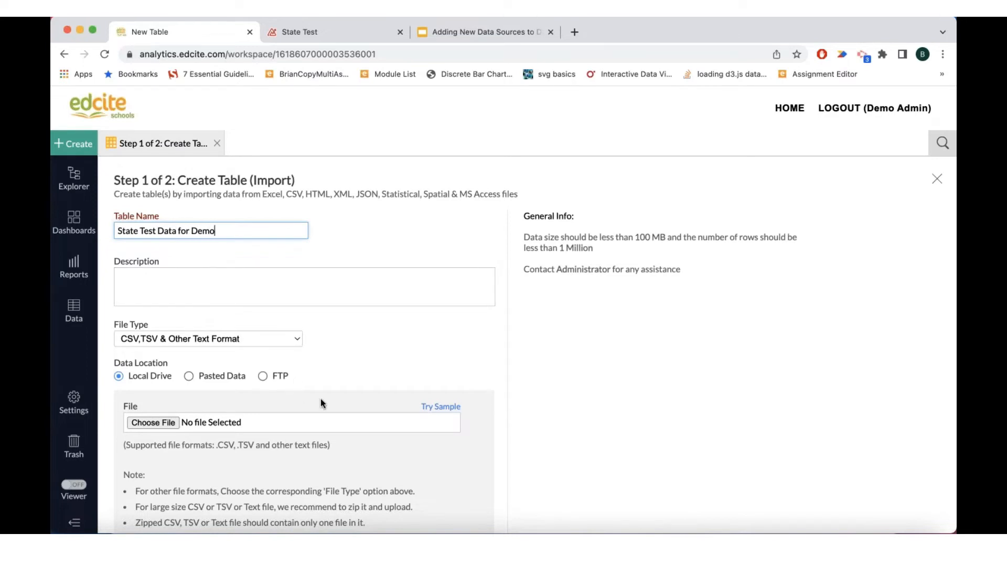
scroll(321, 402, down, 2)
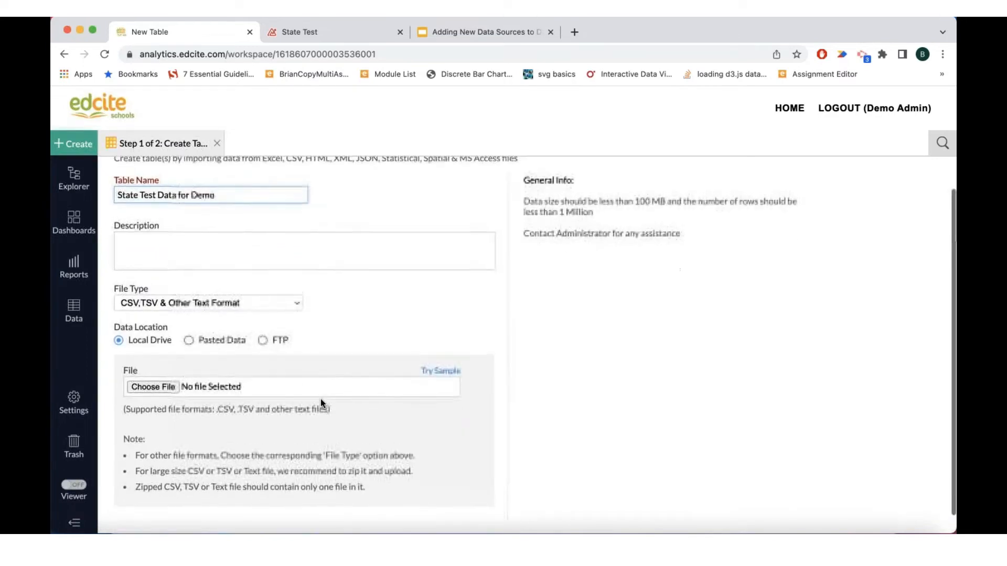
- Describe the table as "2022 State Test Data Collected End of Year"
click(207, 265)
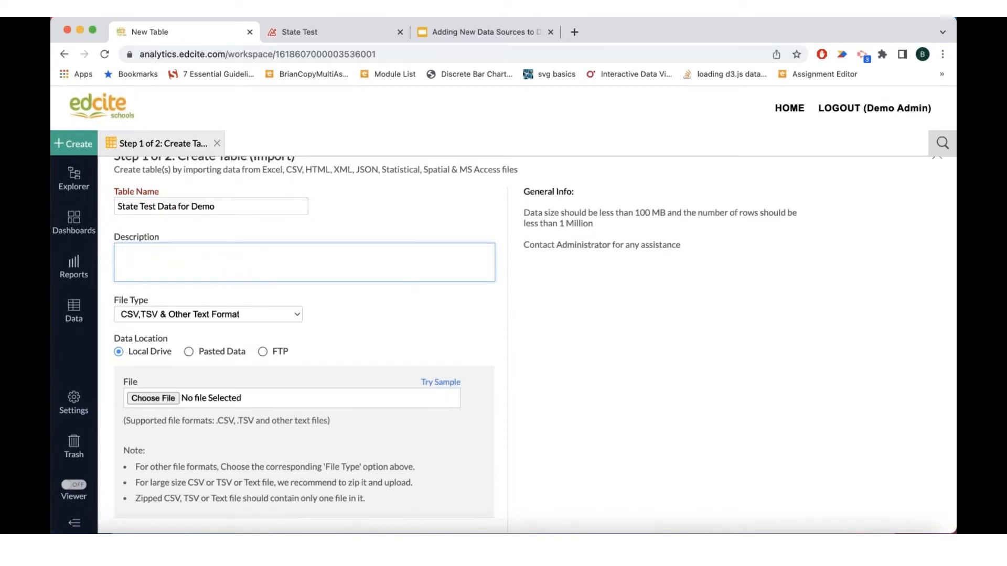
text(2022 State Test Data collected)
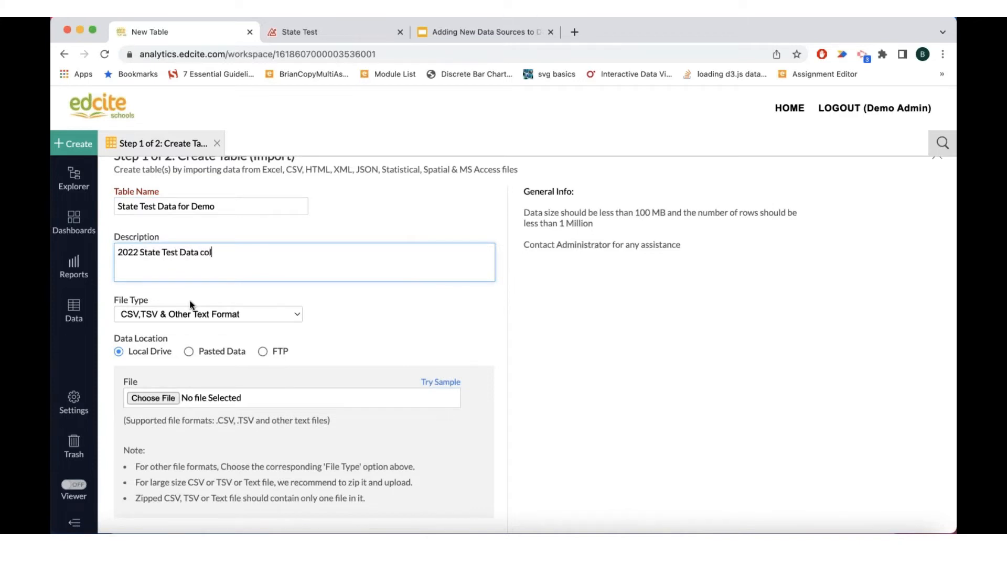
key(BackSpace)
key(BackSpace)
key(BackSpace)
key(BackSpace)
key(BackSpace)
key(BackSpace)
key(BackSpace)
key(BackSpace)
key(BackSpace)
text(Collected End of Year)
click(354, 334)
scroll(355, 333, down, 1)
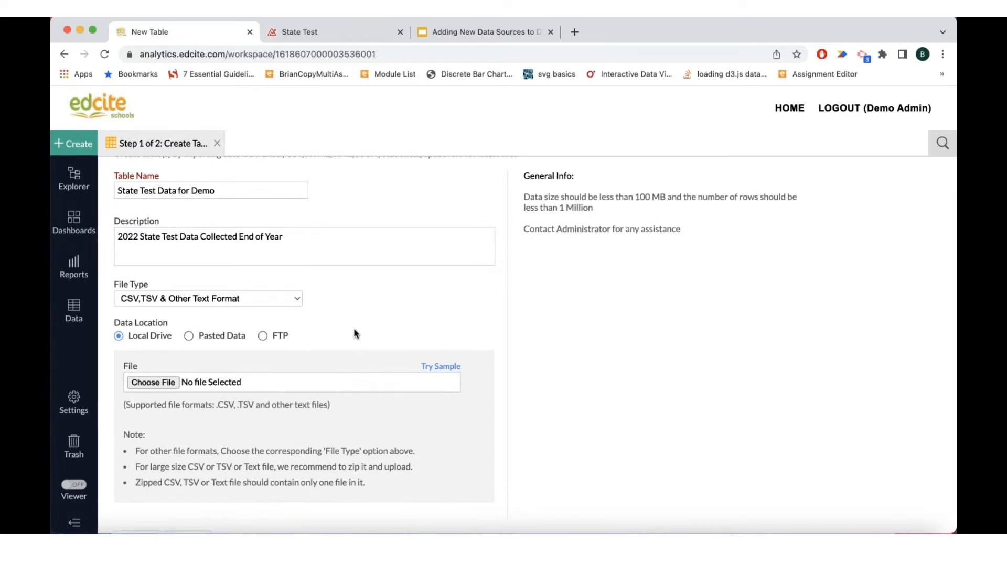
scroll(335, 315, down, 1)
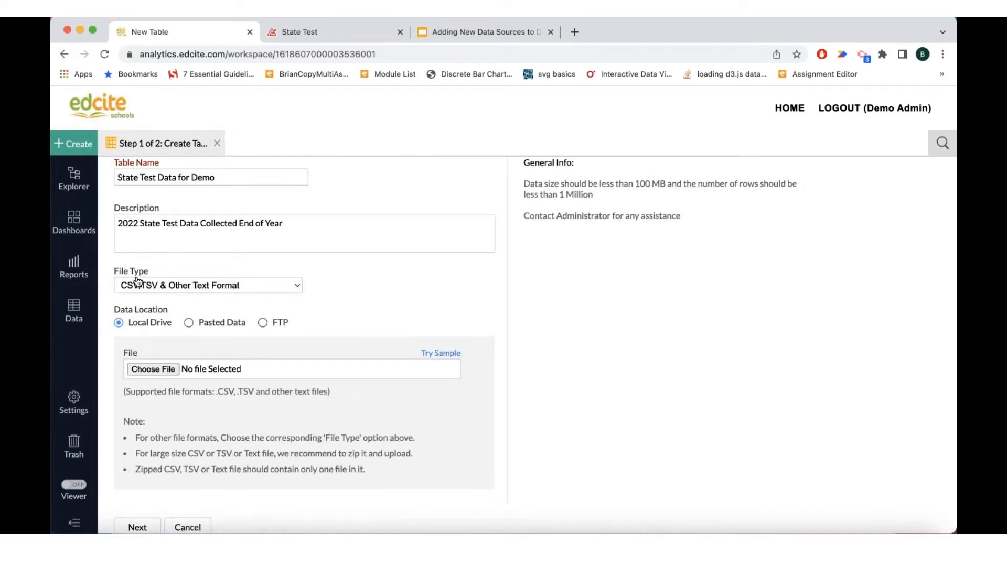
- Keep the CSV file type, select "Demo Data Tracker - DataHub Demo - State Test Historical - Final Anon.csv" from Downloads, and continue to the import preview
click(298, 290)
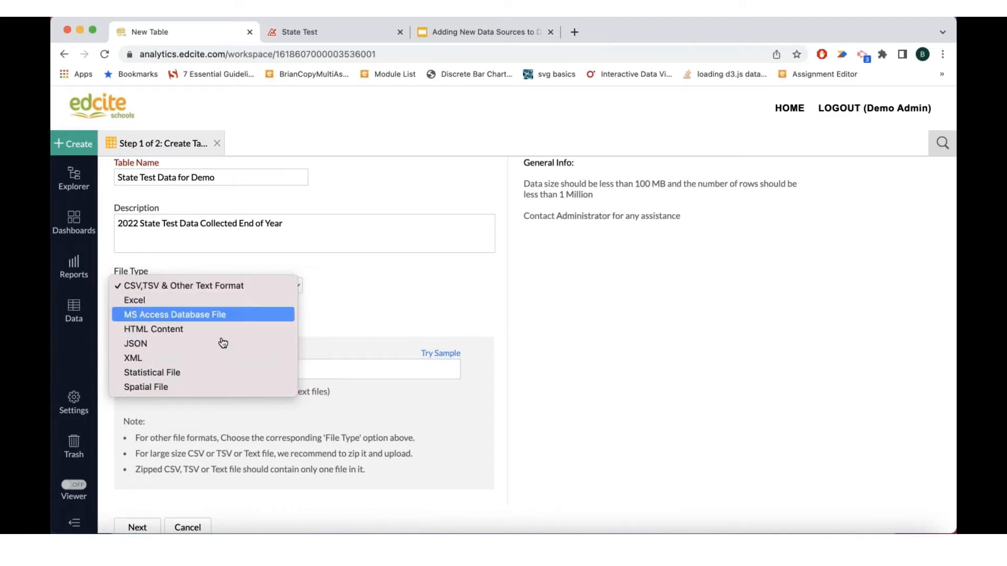
click(354, 292)
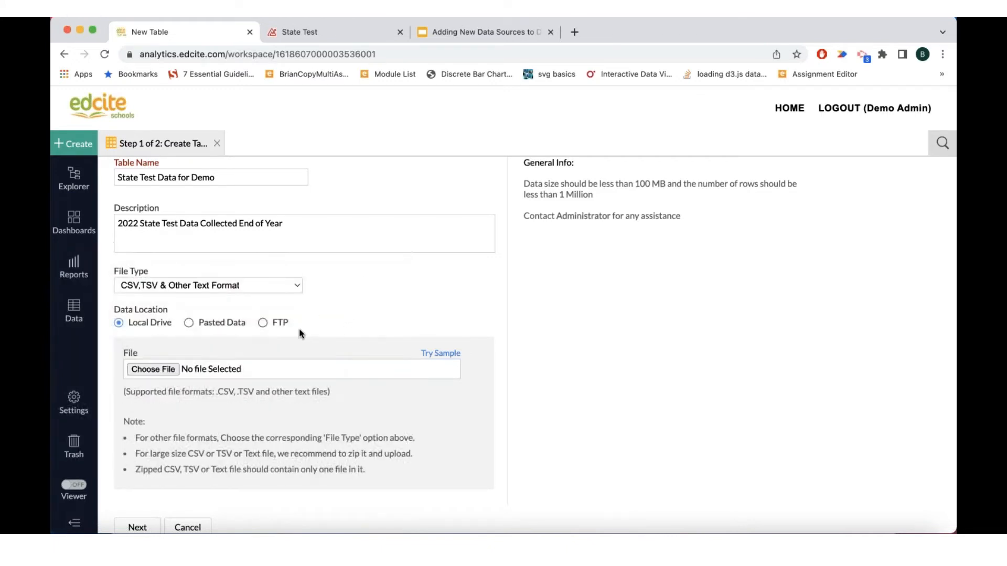
scroll(299, 328, down, 1)
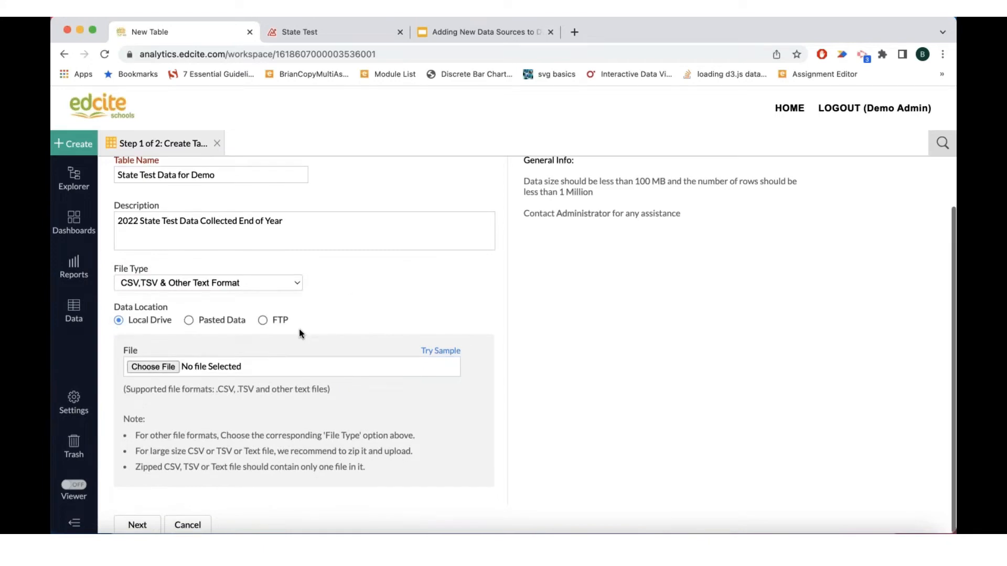
click(153, 367)
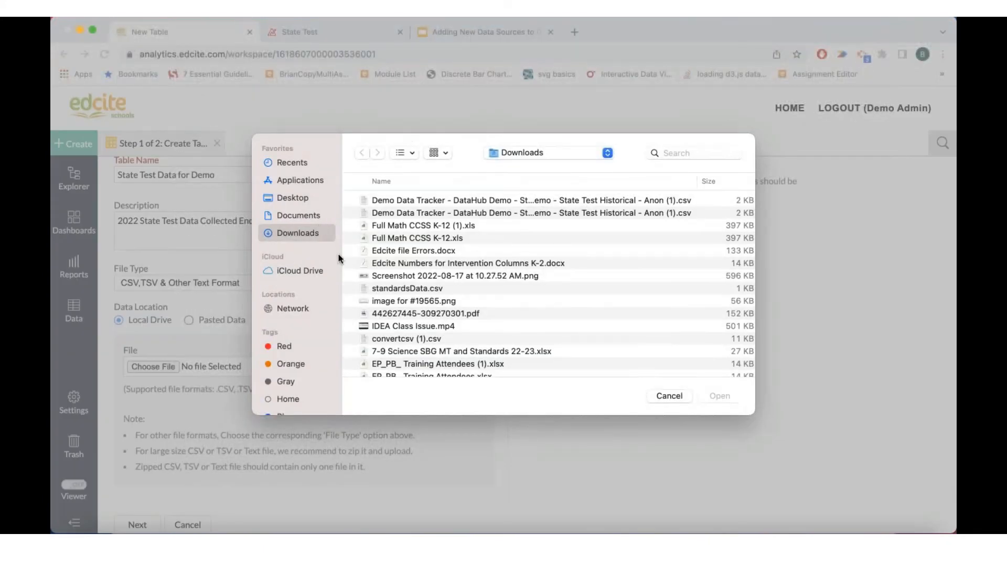
scroll(433, 286, down, 5)
click(418, 300)
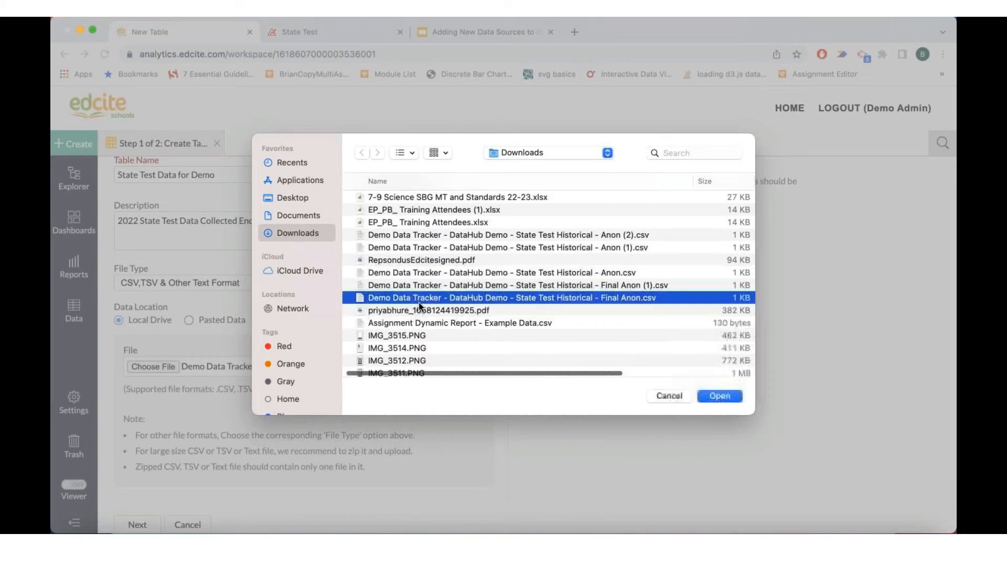
click(718, 397)
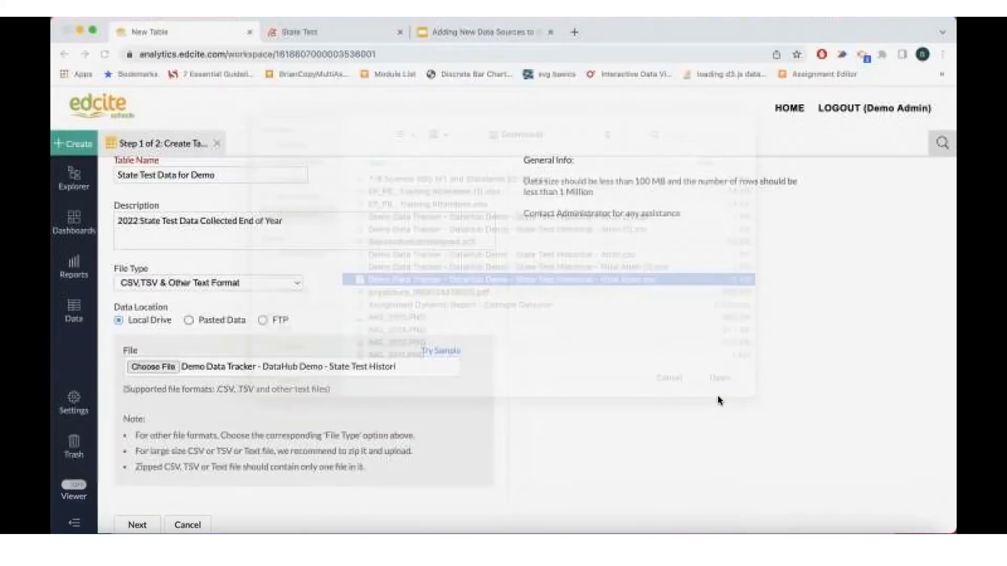
click(136, 524)
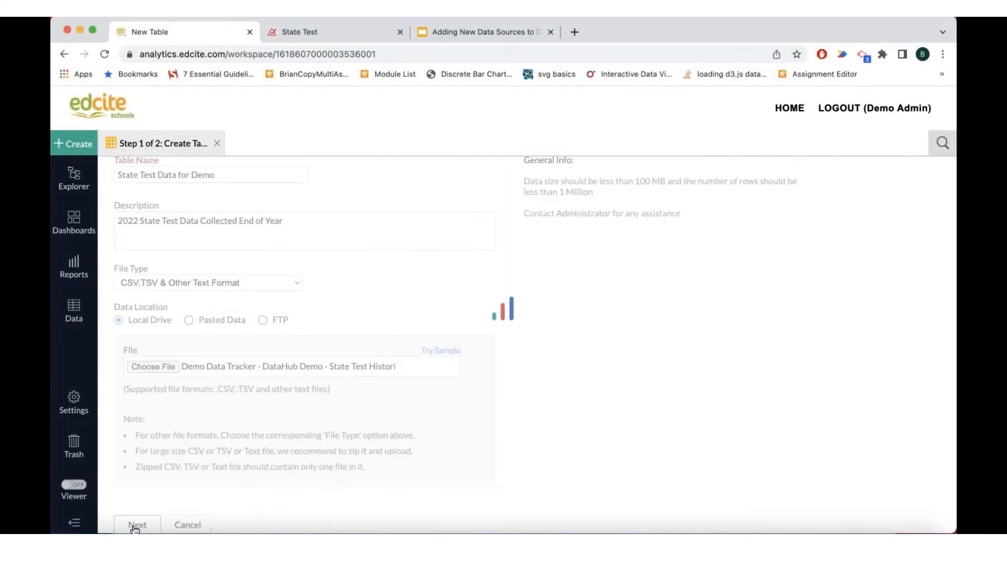
- Review the import settings and the data types of the previewed columns, from testName through edciteUserid
scroll(312, 482, down, 1)
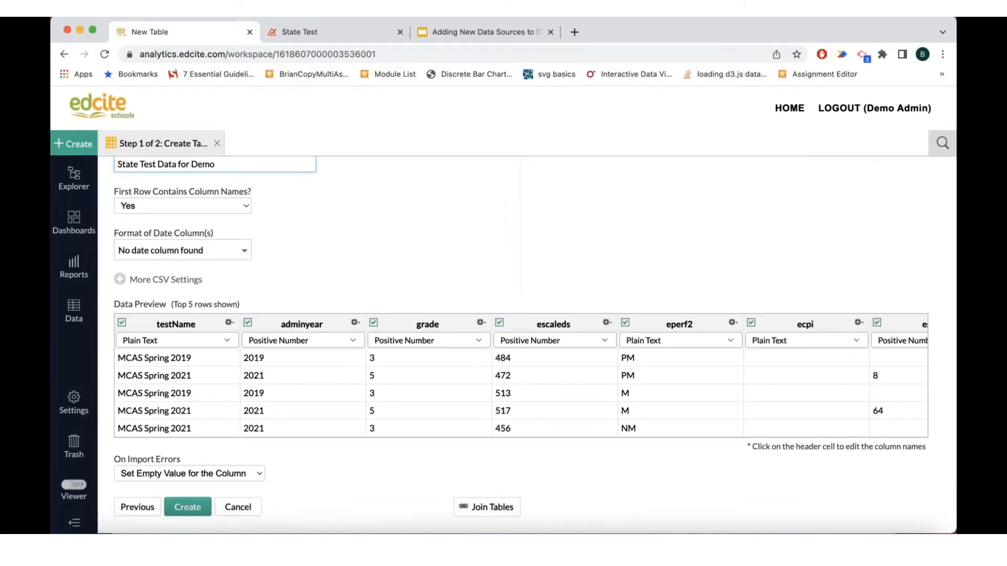
scroll(349, 355, right, 3)
scroll(279, 309, right, 4)
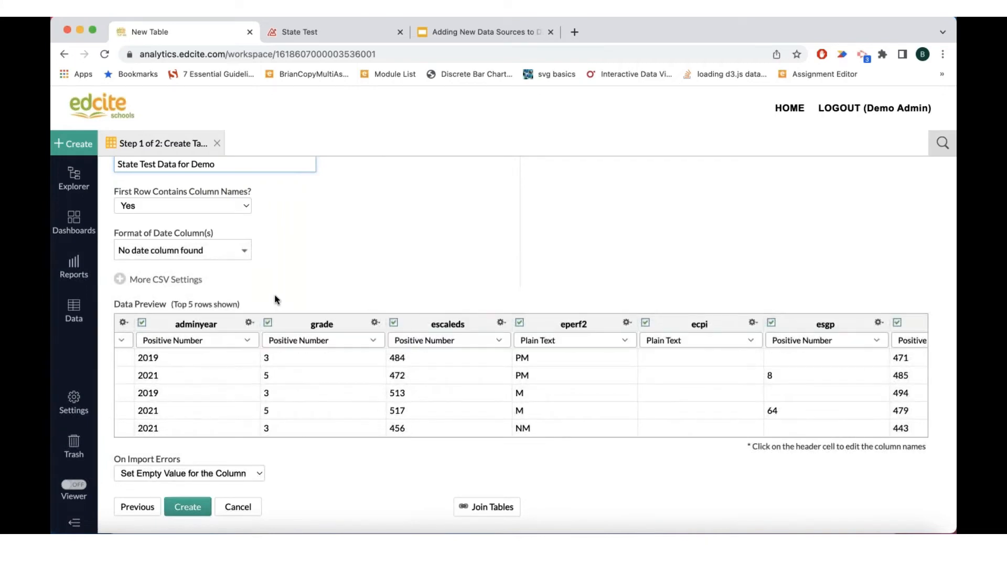
scroll(275, 297, up, 3)
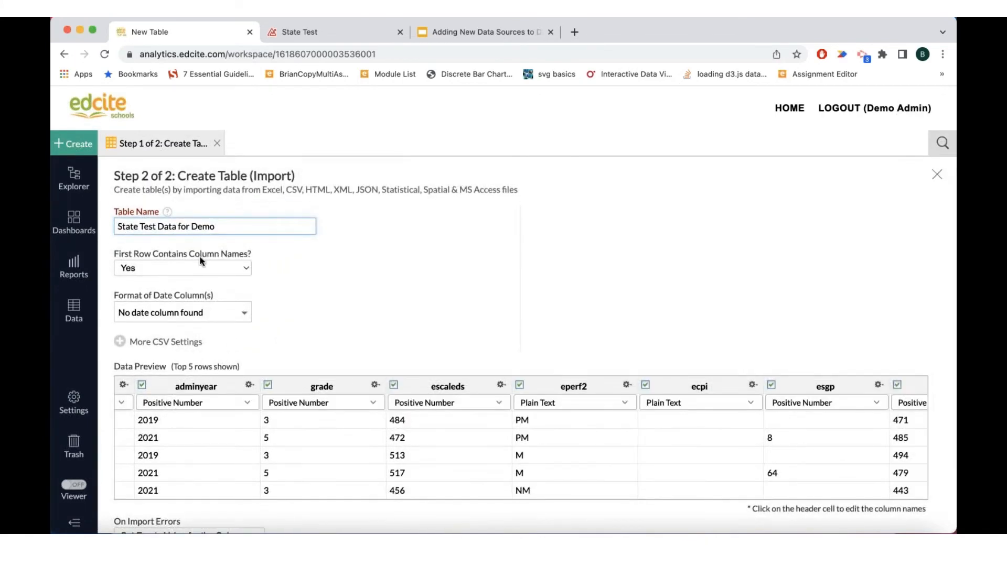
scroll(218, 341, down, 1)
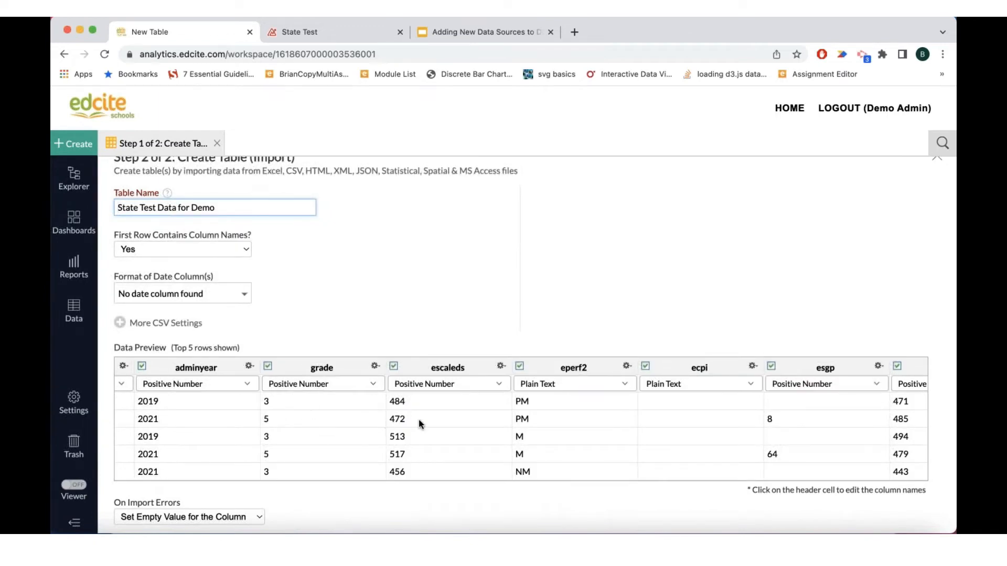
scroll(418, 422, right, 3)
scroll(419, 423, right, 15)
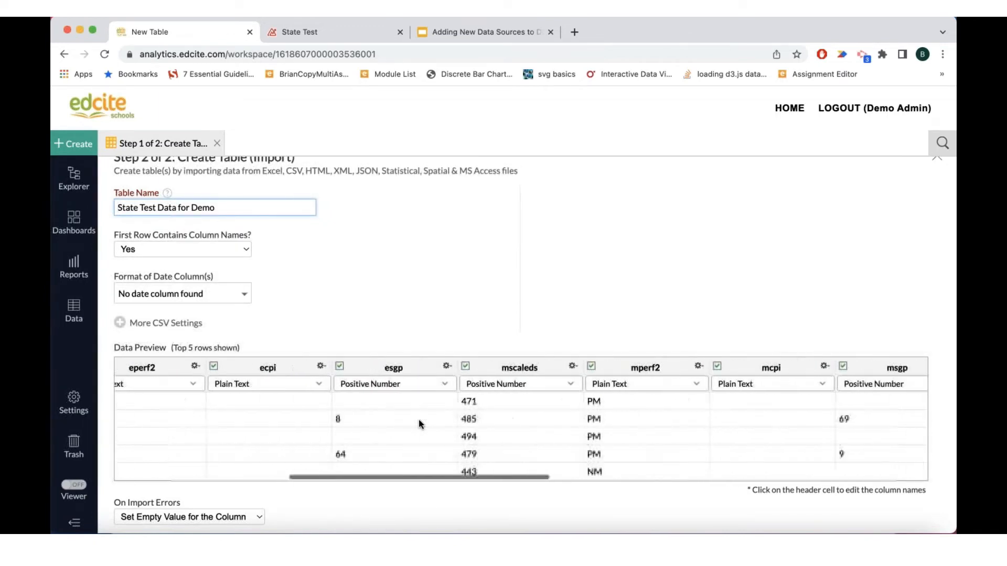
scroll(418, 421, right, 7)
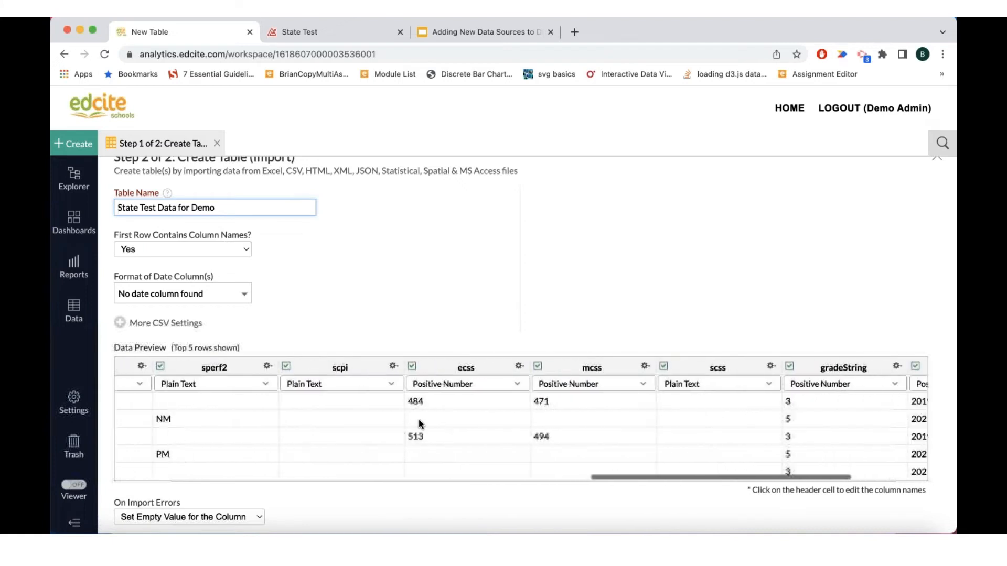
scroll(418, 421, right, 3)
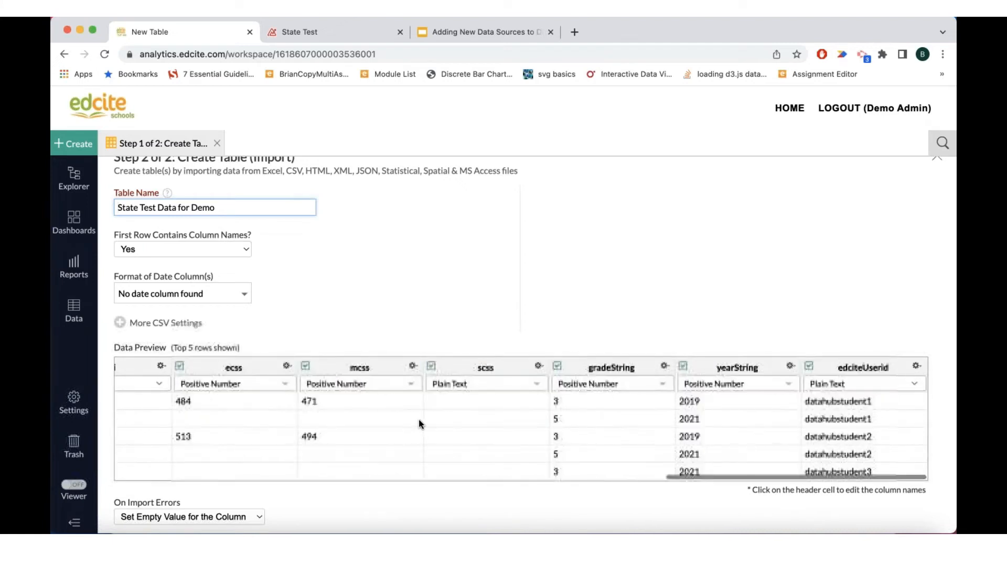
scroll(414, 423, down, 1)
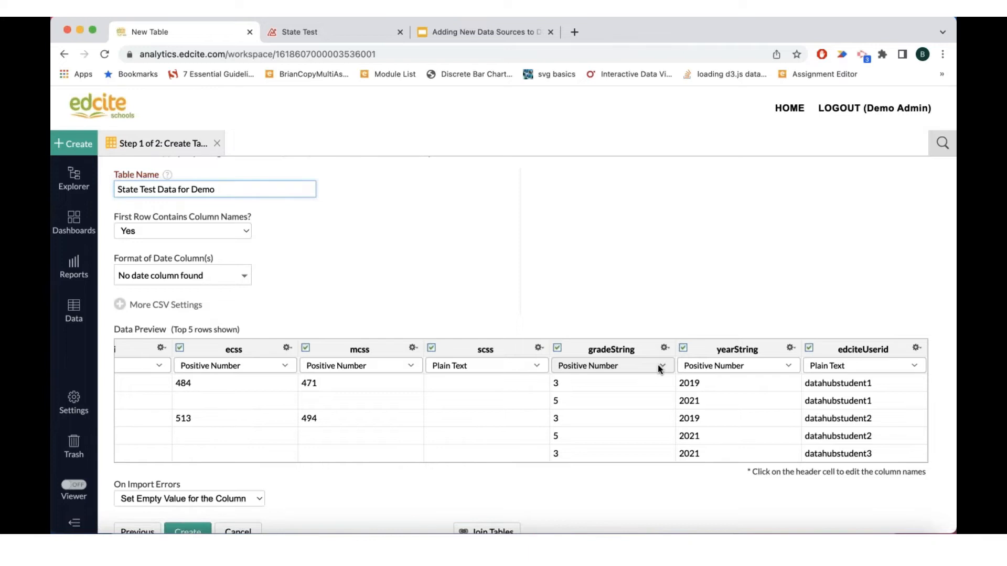
- Set the data type of the adminyear column in the import preview to Plain Text
scroll(508, 418, left, 10)
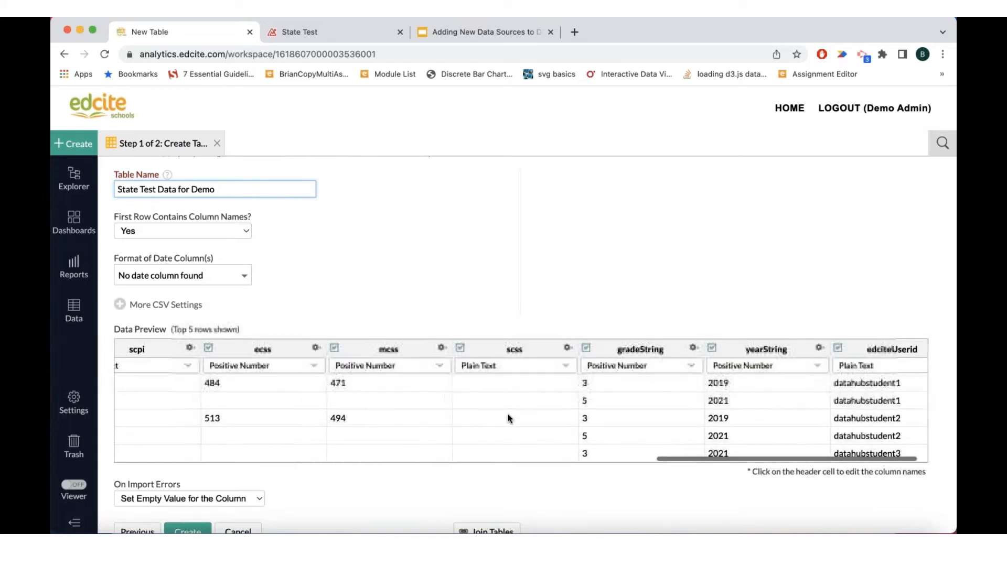
scroll(507, 417, left, 10)
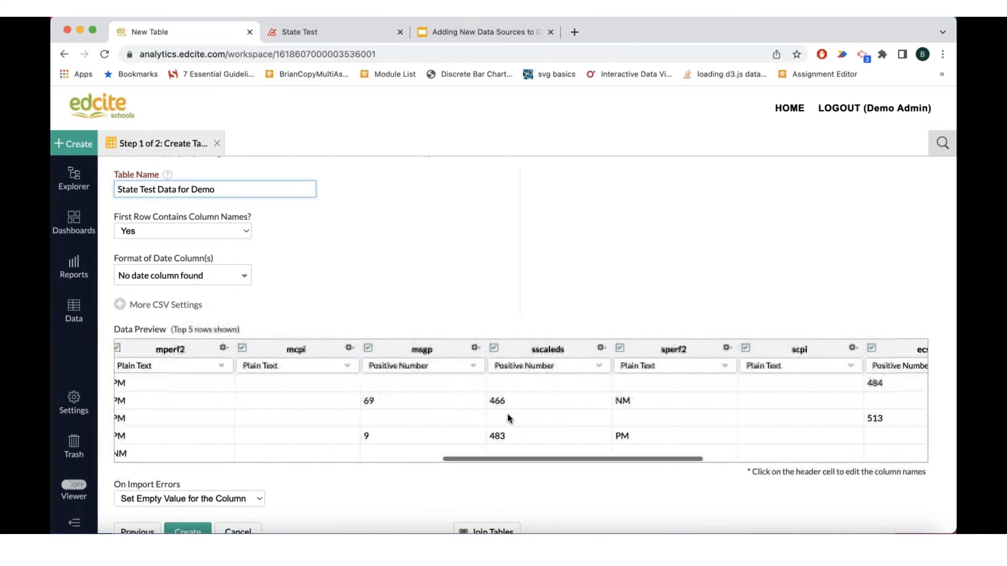
scroll(508, 418, left, 8)
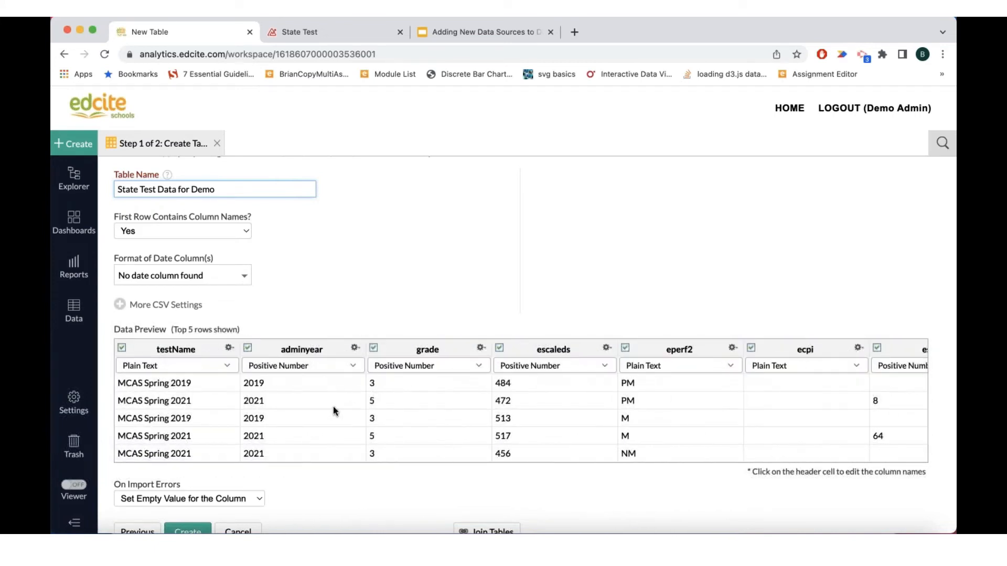
click(355, 372)
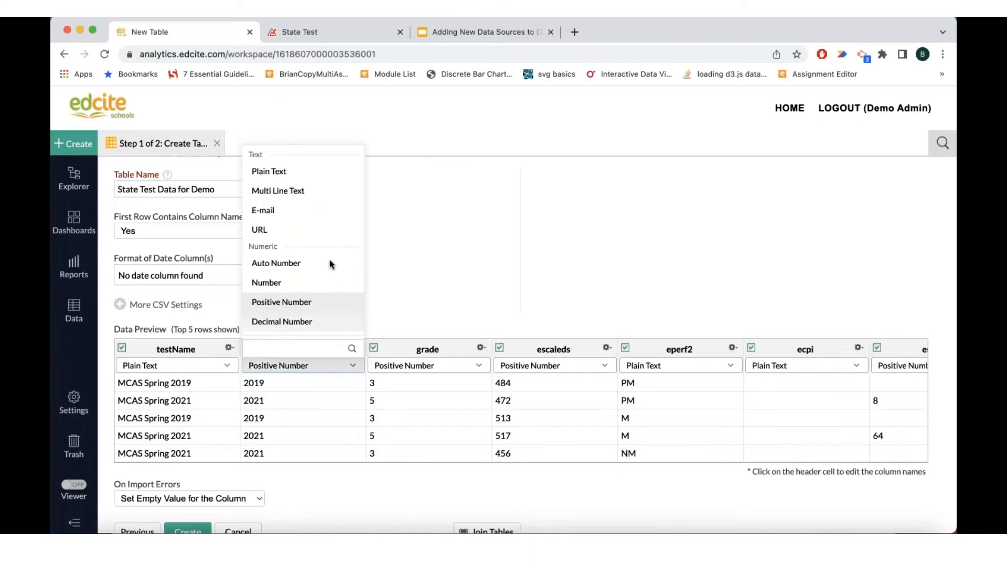
click(289, 171)
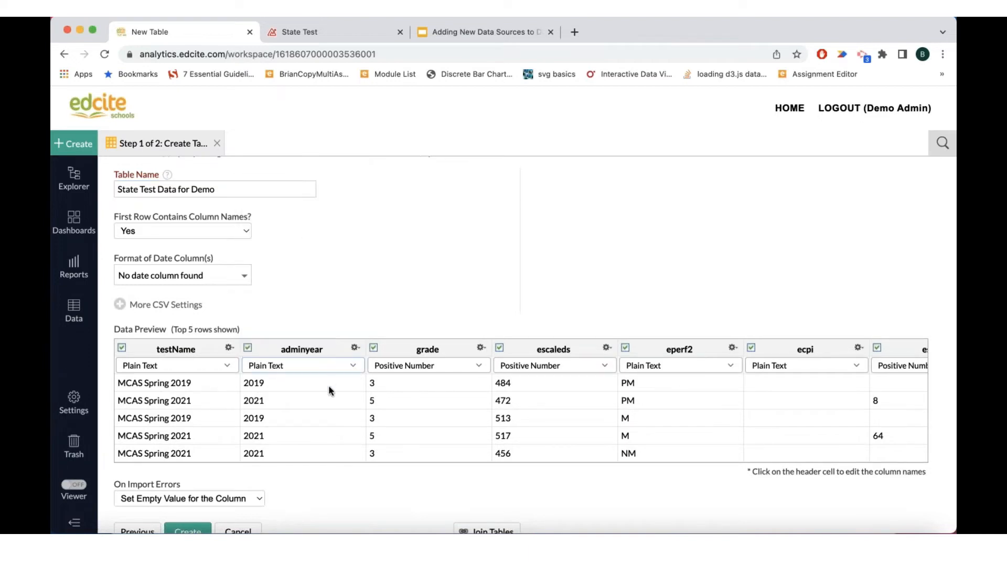
- Review the import error handling options and keep Set Empty Value for the Column
scroll(312, 444, down, 1)
scroll(313, 444, down, 2)
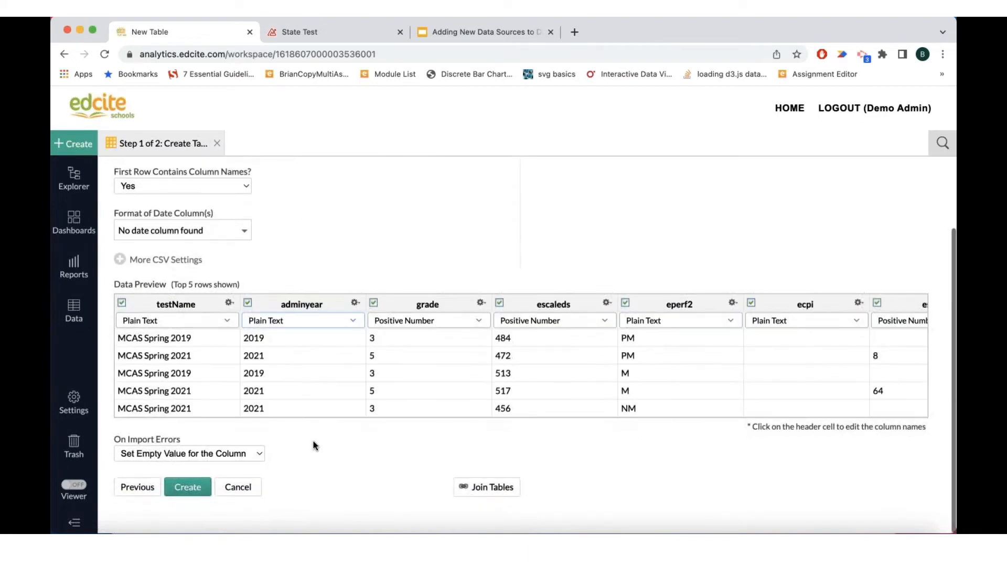
click(249, 459)
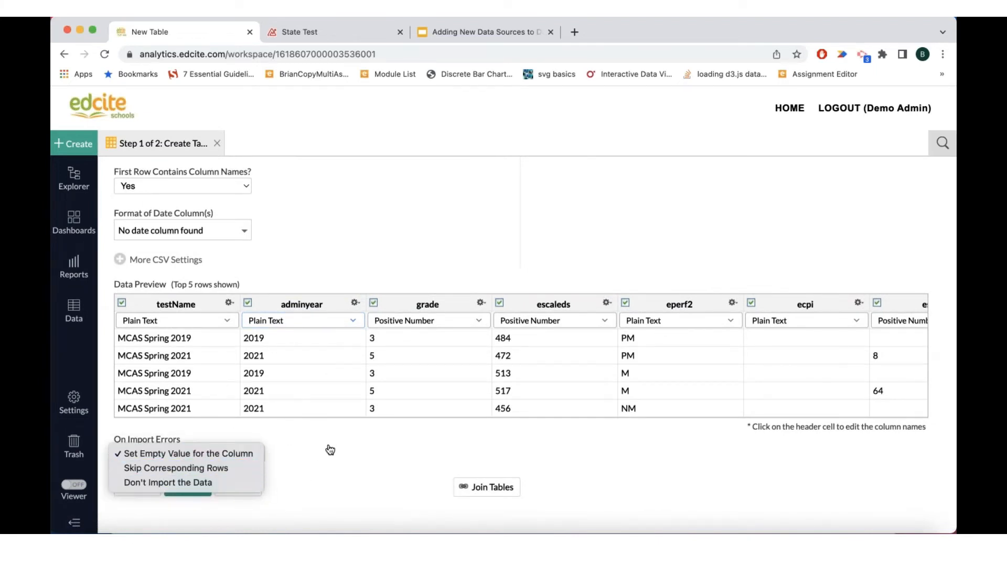
click(330, 455)
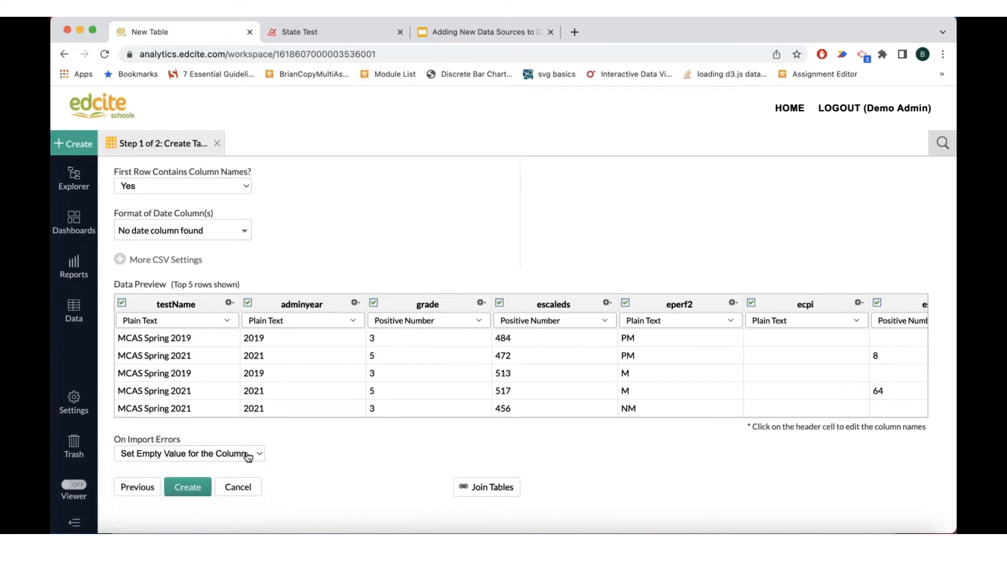
- Create the table from the previewed data, close the import summary, and decline automatic report generation
click(192, 487)
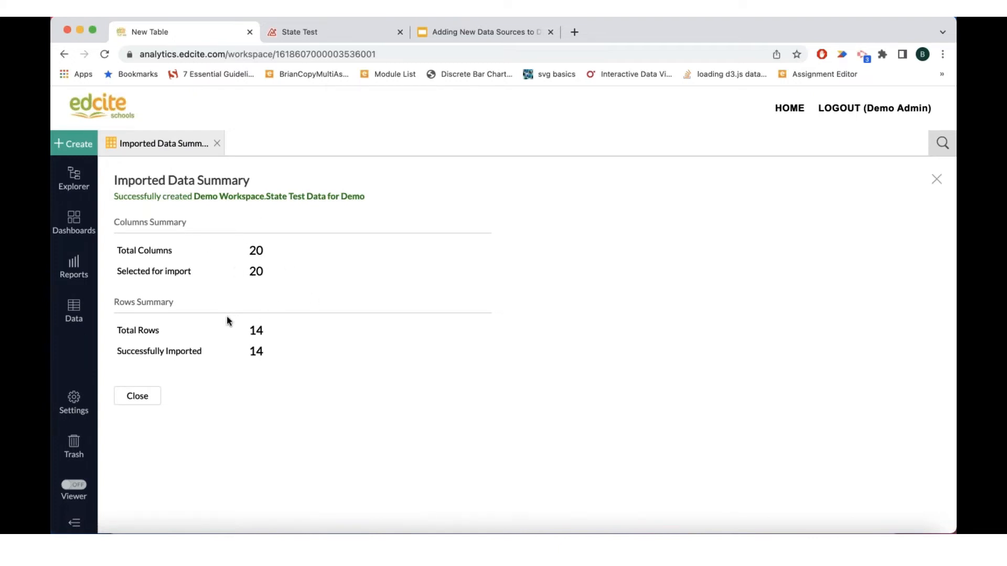
click(145, 400)
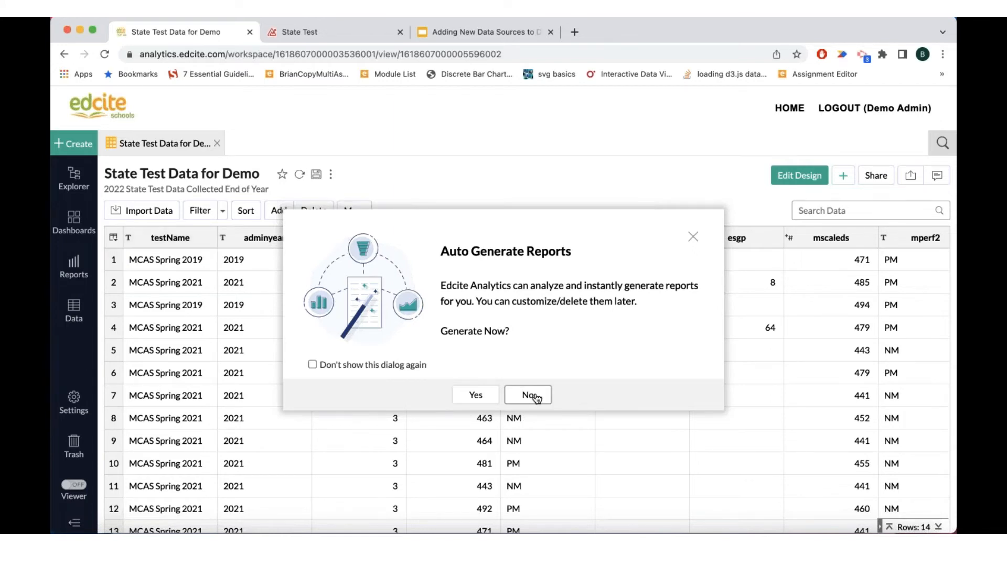
click(536, 398)
- Look through the rows and columns of the imported State Test Data for Demo table
scroll(436, 420, down, 2)
scroll(437, 421, up, 2)
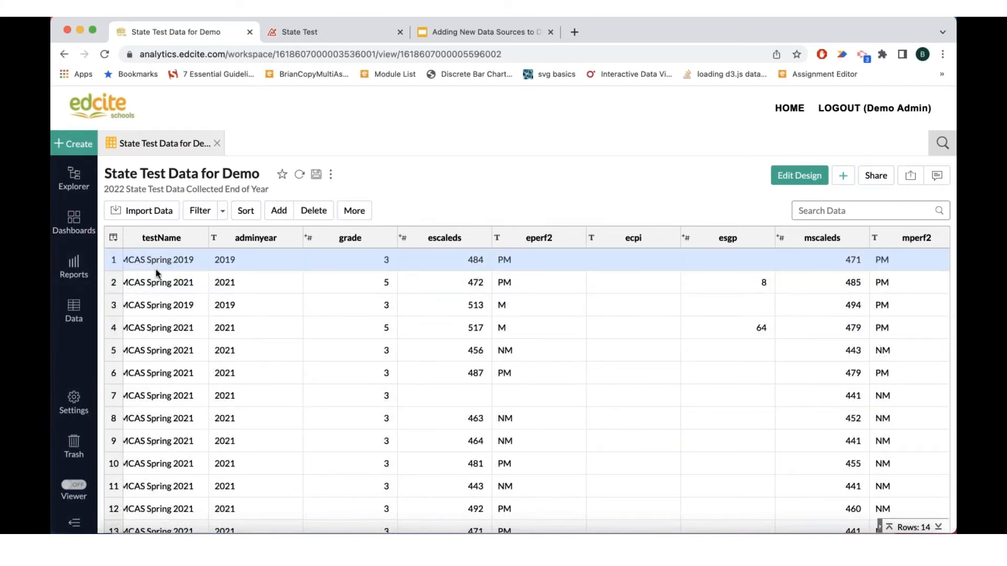
scroll(525, 373, right, 1)
scroll(524, 373, down, 1)
scroll(524, 373, right, 5)
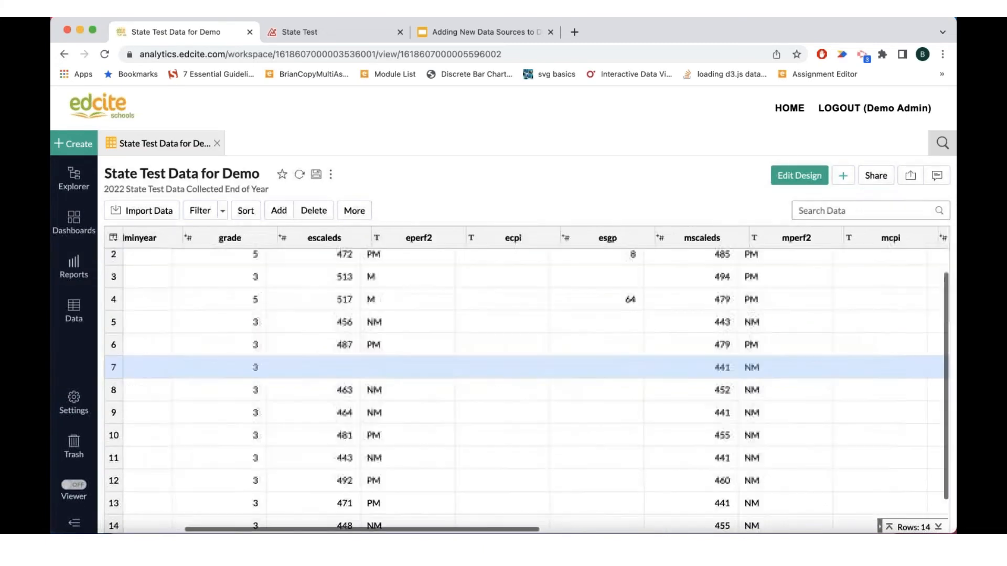
scroll(184, 303, left, 3)
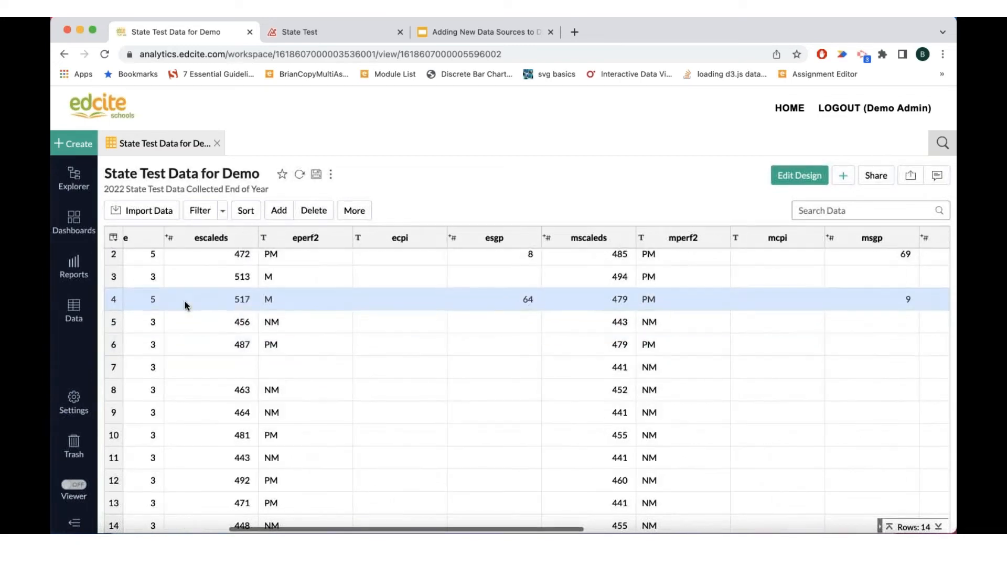
scroll(279, 344, up, 1)
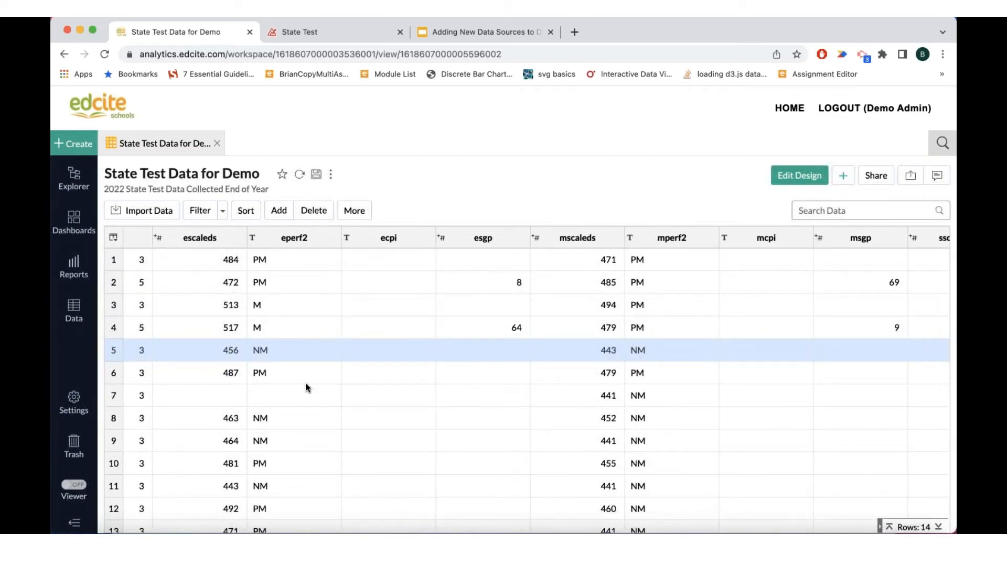
- Browse the workspace's list of data tables to locate State Test Data for Demo under Tables & Reports
click(74, 297)
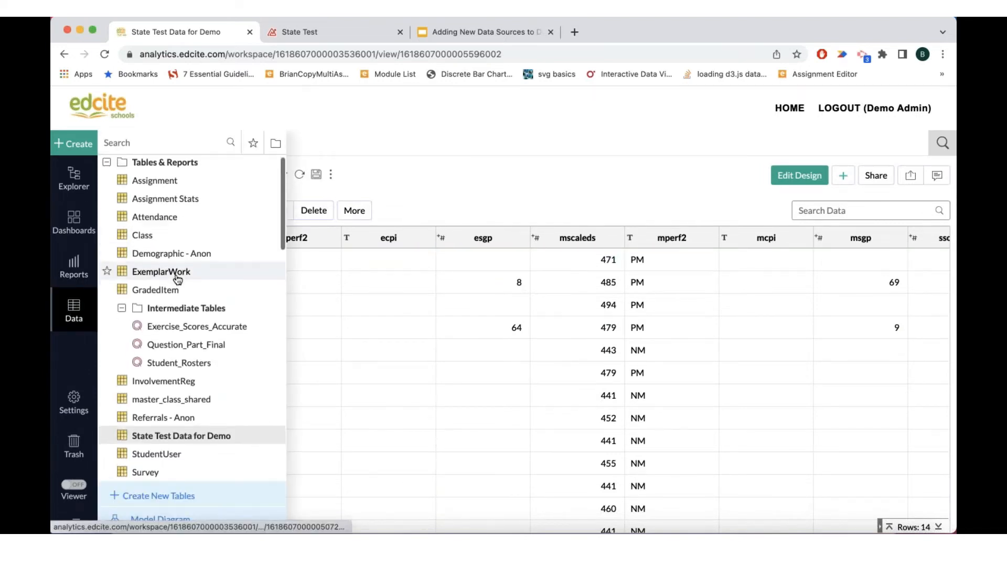
scroll(176, 278, down, 2)
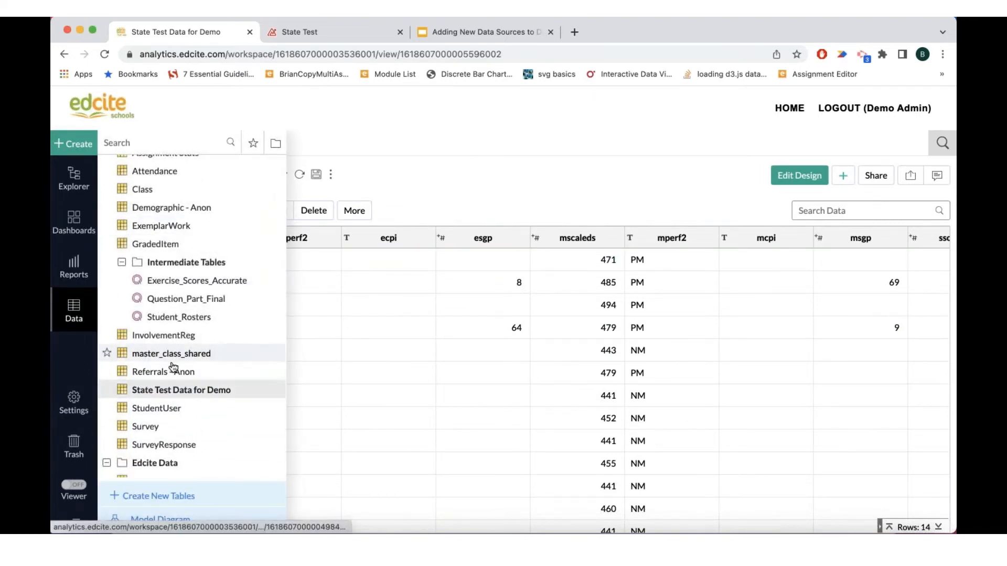
scroll(158, 391, down, 1)
scroll(154, 378, up, 4)
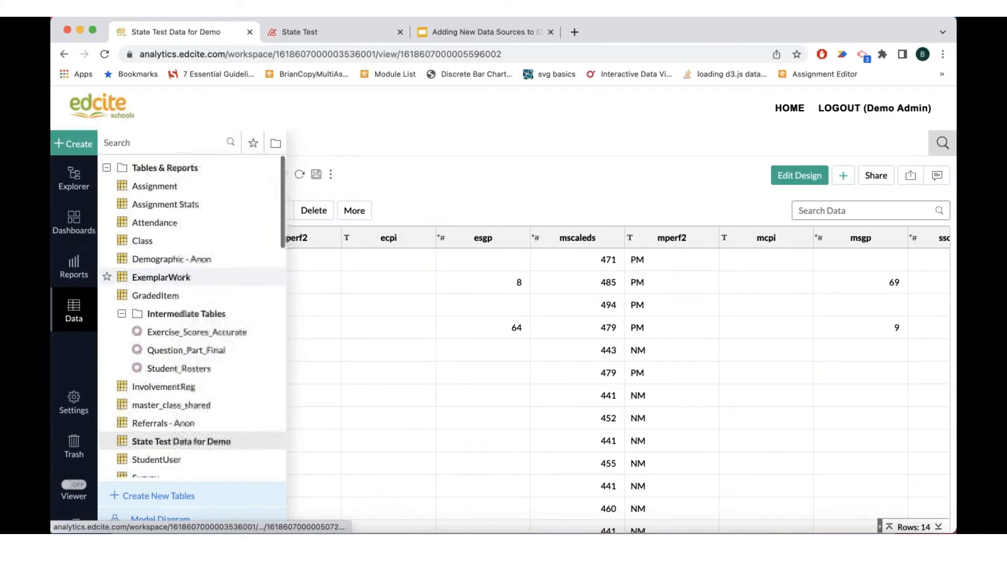
- Search the Demo Workspace explorer for "state test" and check which folders hold the matching tables
click(74, 178)
scroll(277, 394, down, 1)
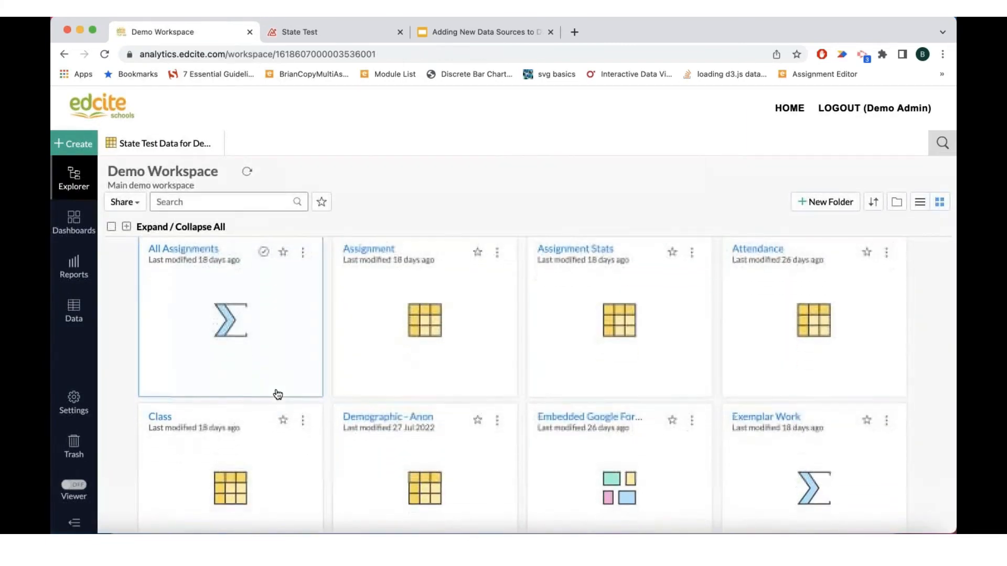
scroll(278, 394, up, 1)
click(229, 206)
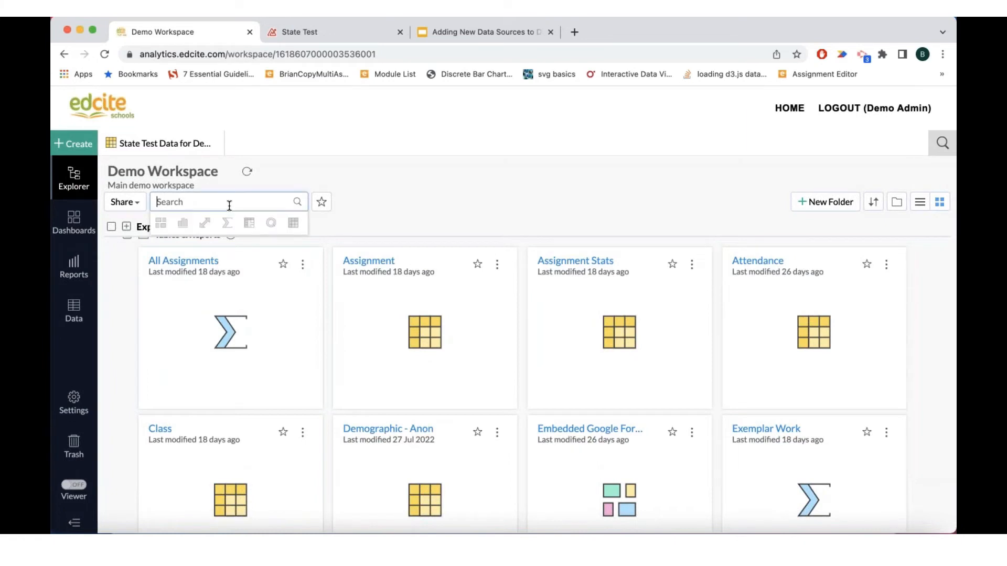
text(state teest)
key(BackSpace)
key(BackSpace)
key(BackSpace)
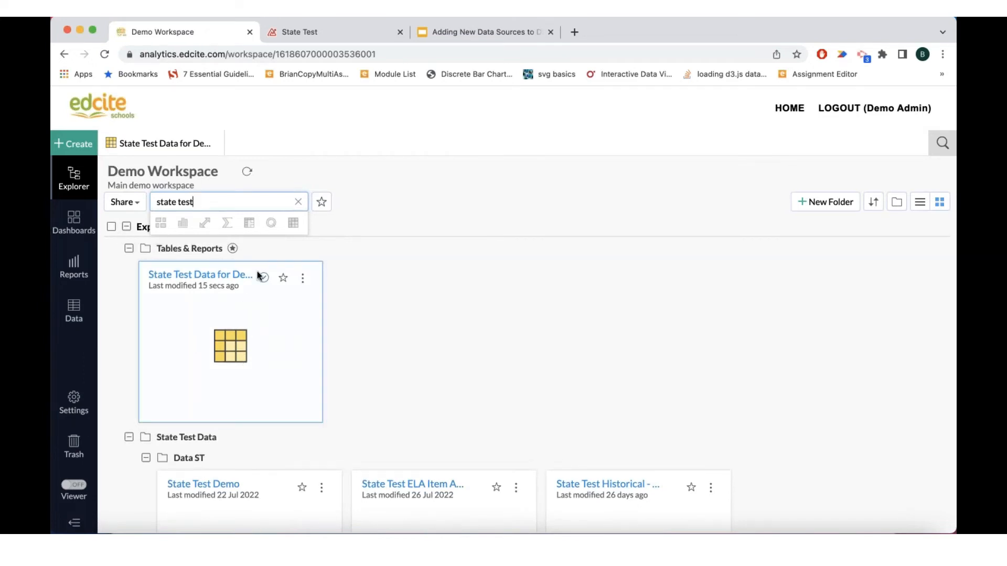
scroll(218, 398, down, 3)
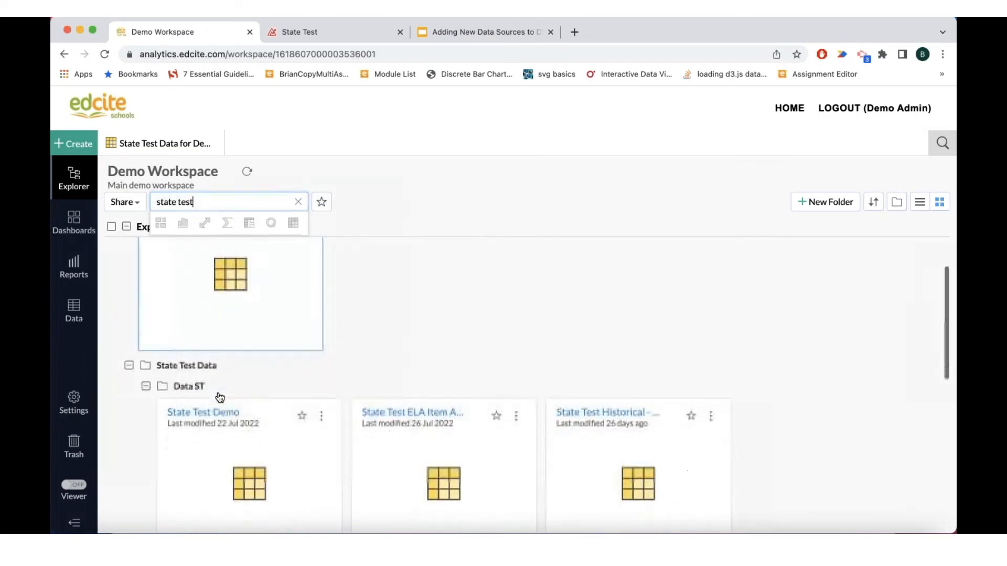
scroll(209, 367, up, 3)
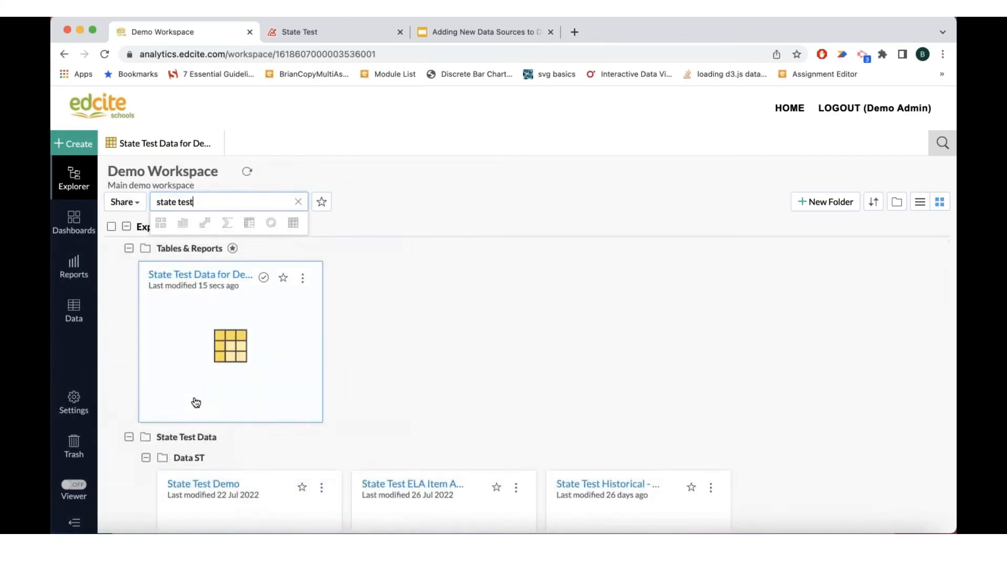
- Move the State Test Data for Demo table to the Data ST folder under State Test Data
click(263, 277)
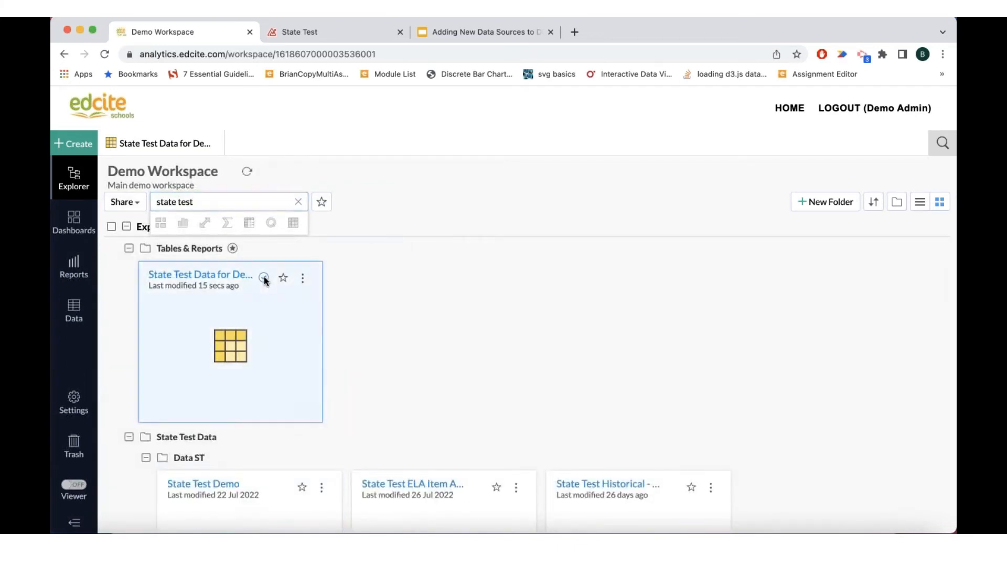
click(255, 208)
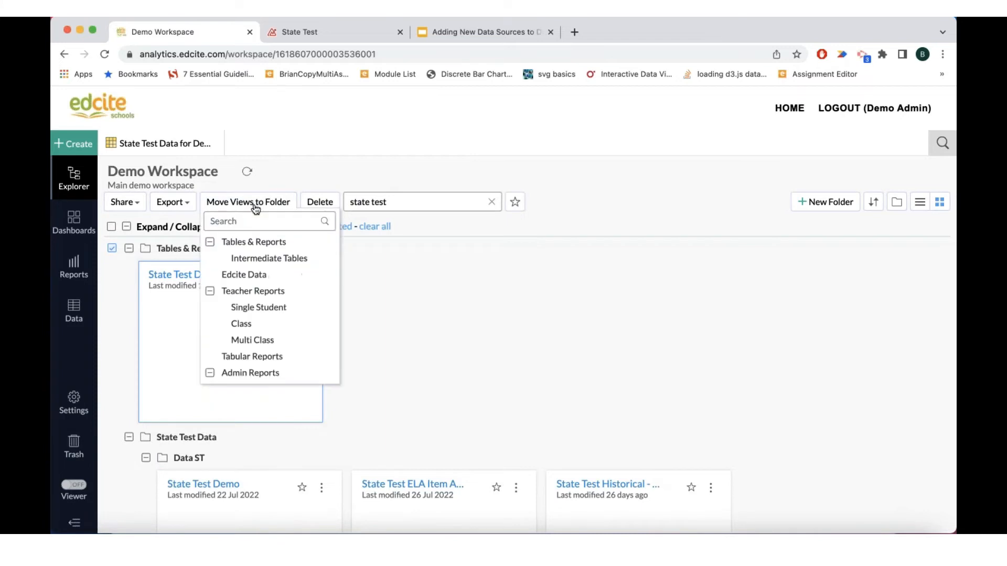
scroll(271, 339, down, 8)
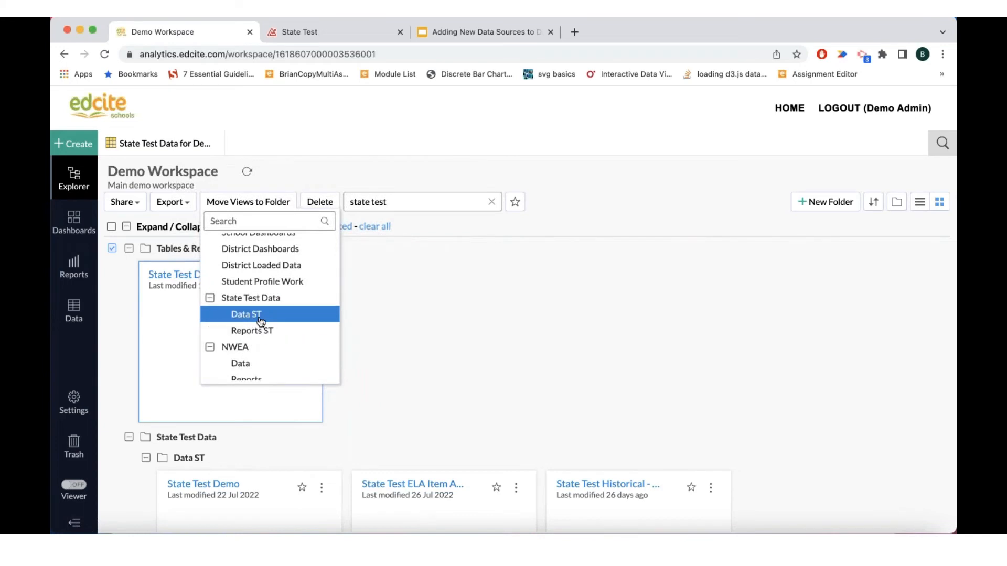
click(261, 316)
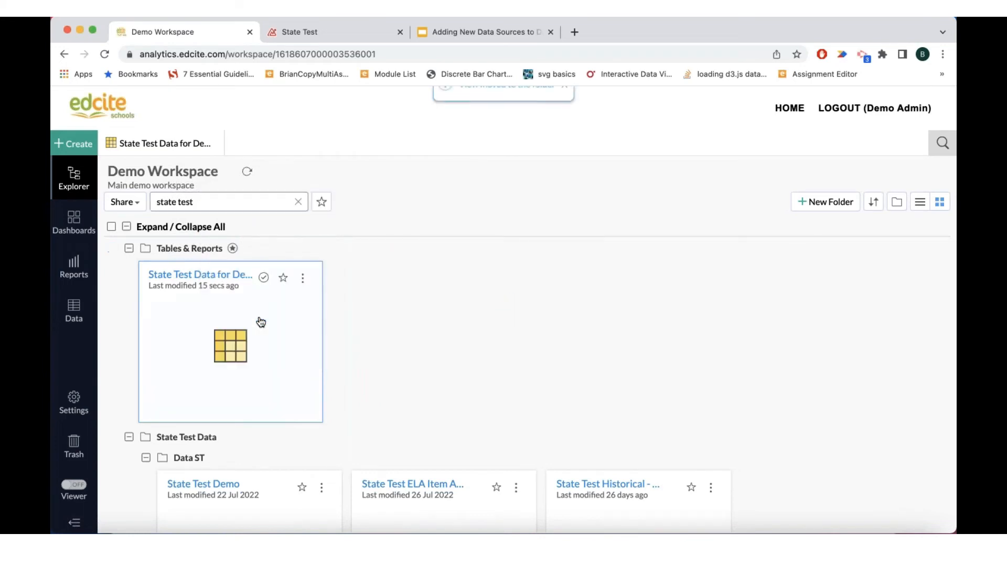
click(81, 183)
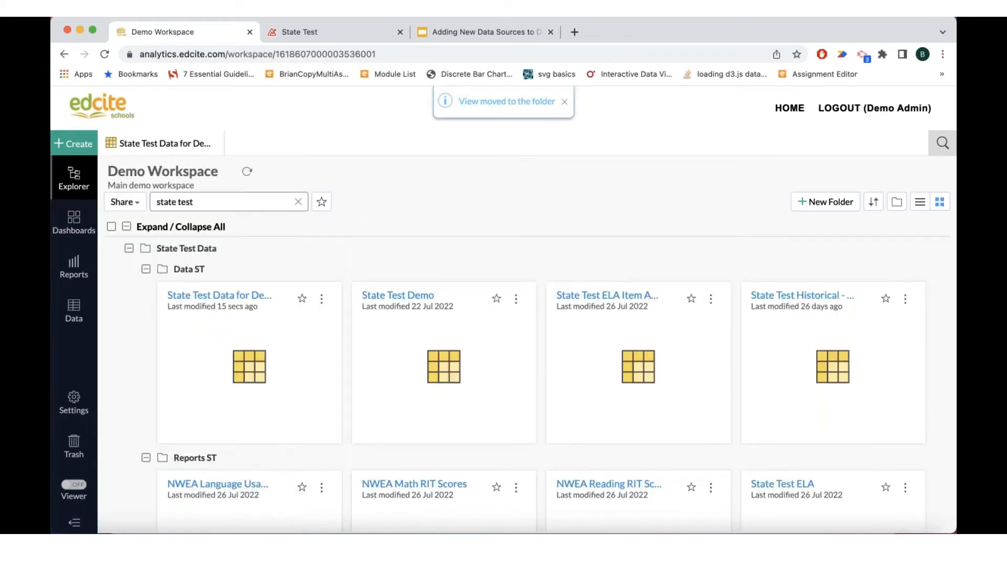
- Switch to the Google Slides deck Adding New Data Sources to DataHub and present its Tips and Tricks slide full screen
scroll(332, 364, down, 1)
scroll(332, 364, up, 1)
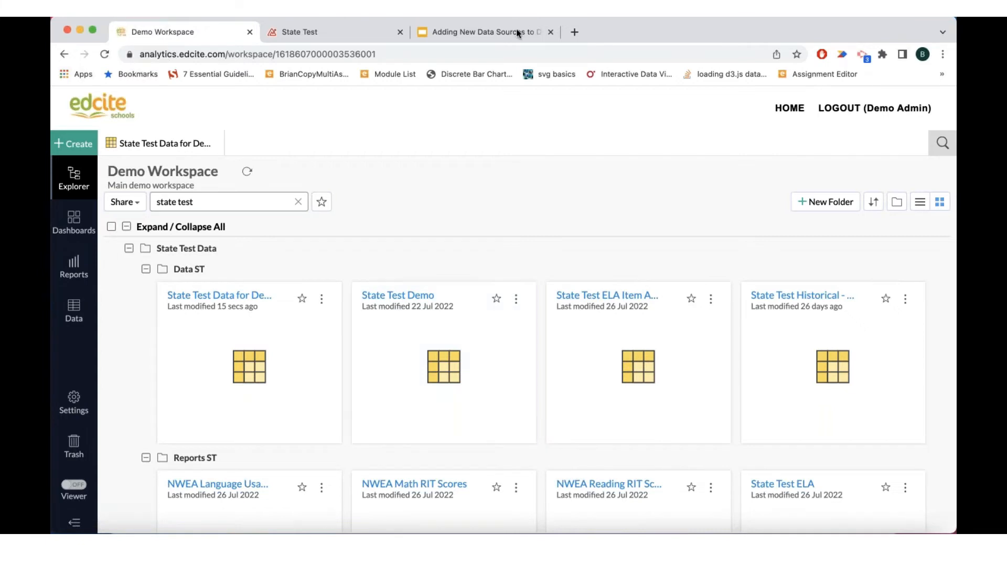
click(477, 31)
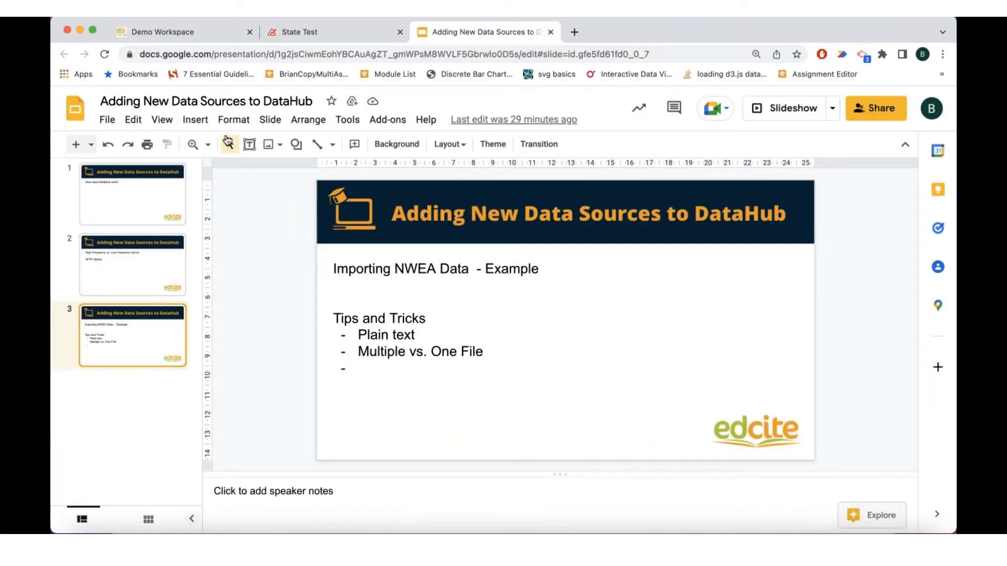
click(790, 107)
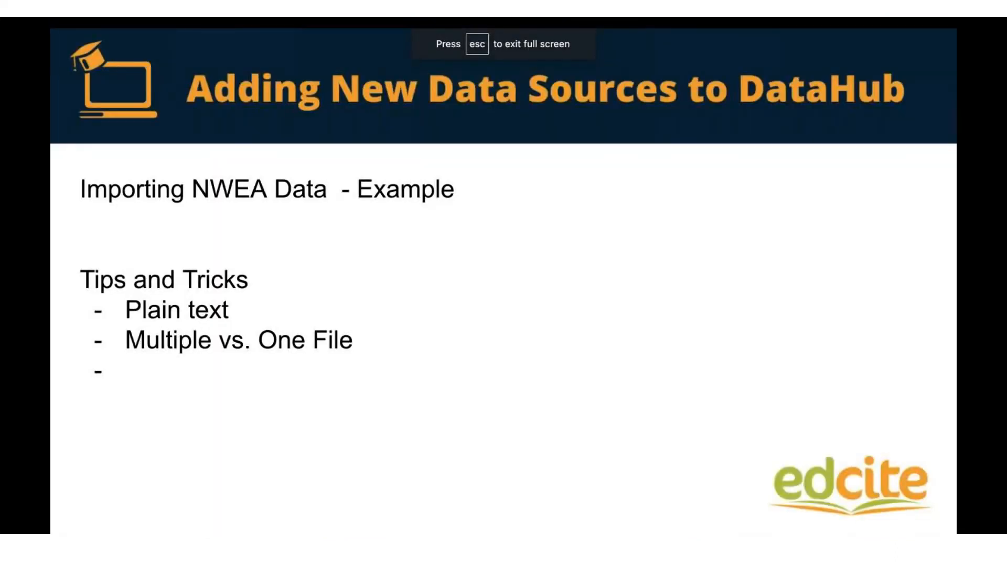
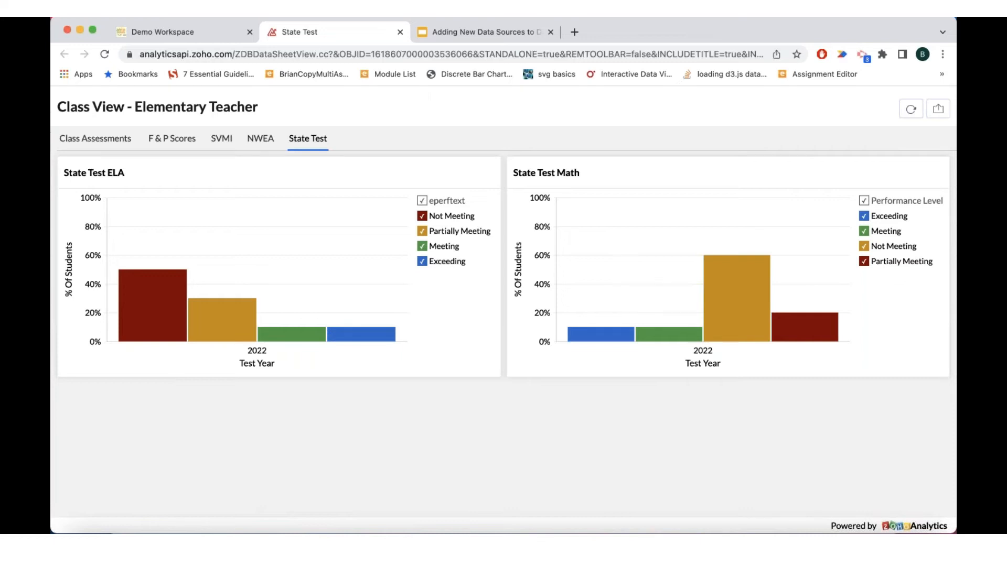
- Return to the Demo Workspace and open the formula settings in the design of the State Test Historical - Anon table
click(204, 34)
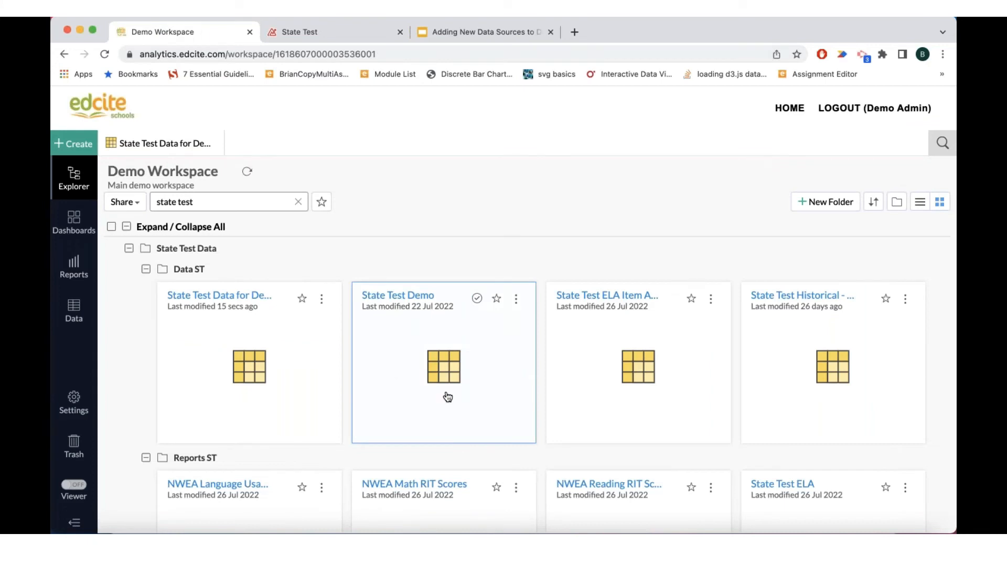
scroll(447, 397, down, 1)
scroll(447, 397, up, 1)
click(419, 296)
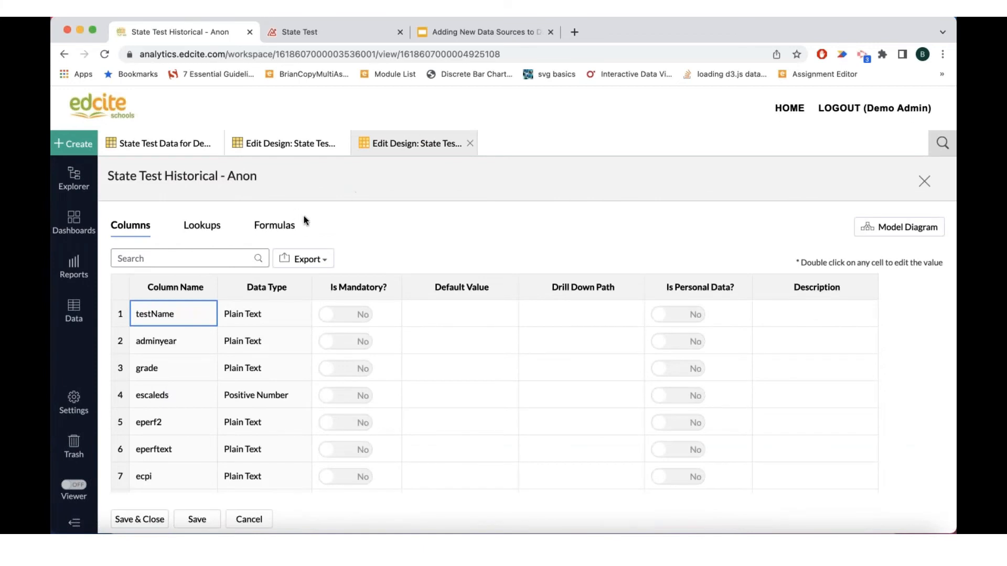
click(282, 228)
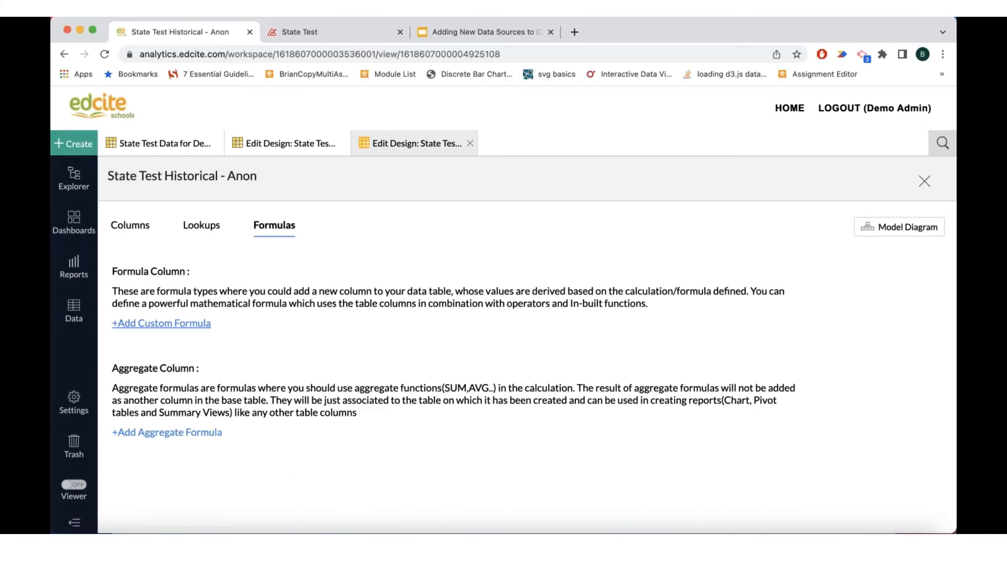
- Add a custom formula column named SumScaledScores with the formula "escaleds" + "mscaleds" and save it
click(164, 324)
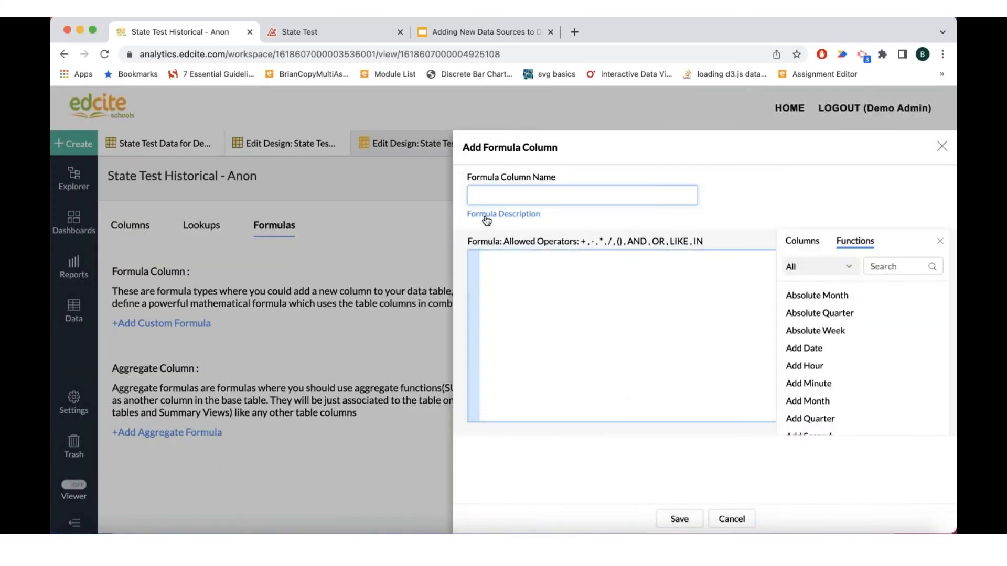
text(SumScaledSCores)
click(802, 242)
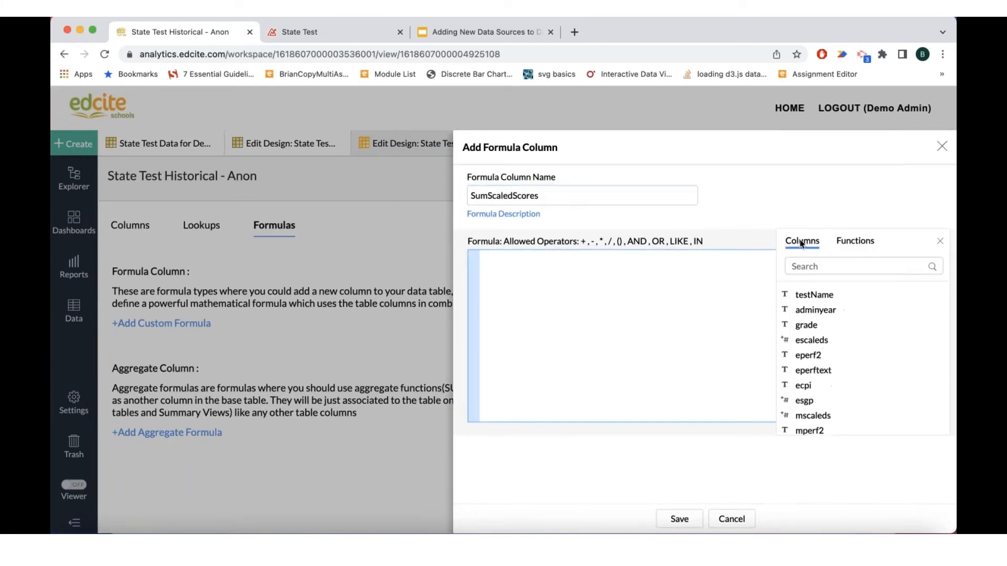
click(804, 342)
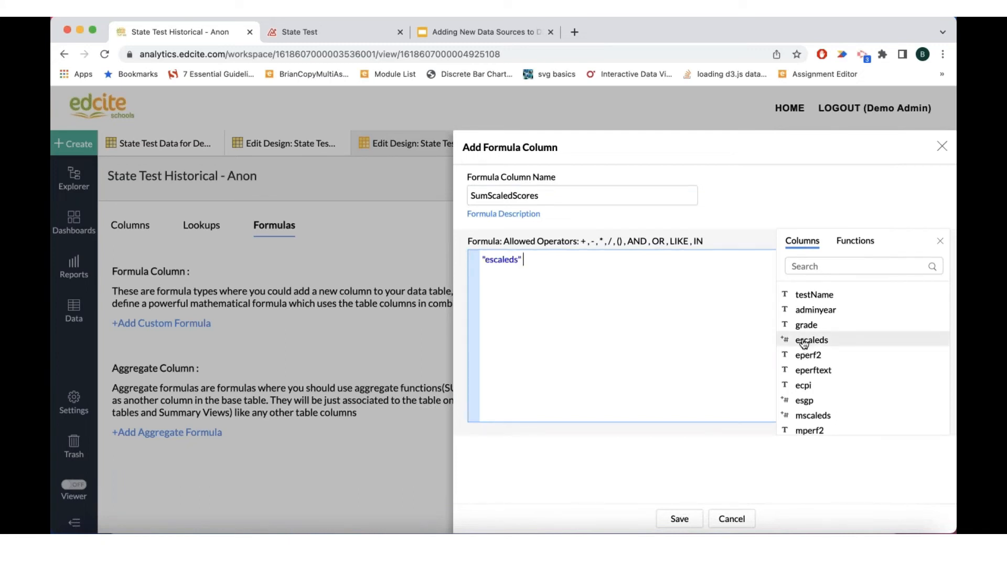
text(+)
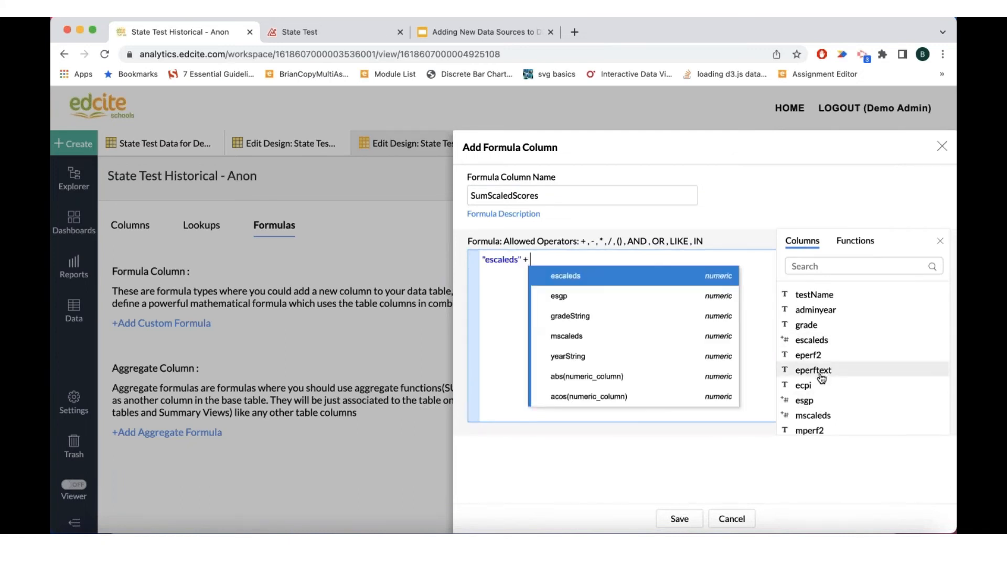
scroll(821, 379, down, 3)
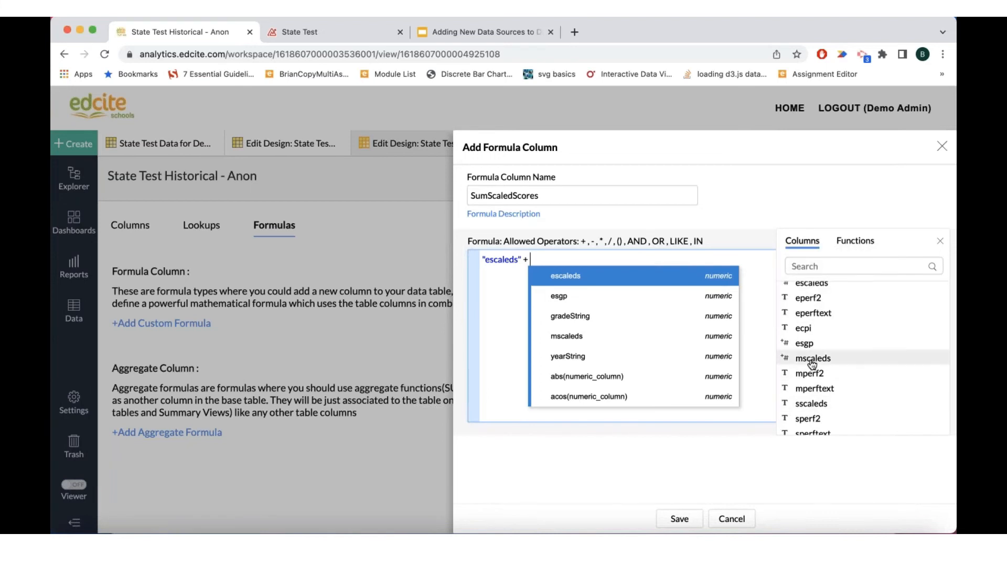
click(812, 359)
click(676, 520)
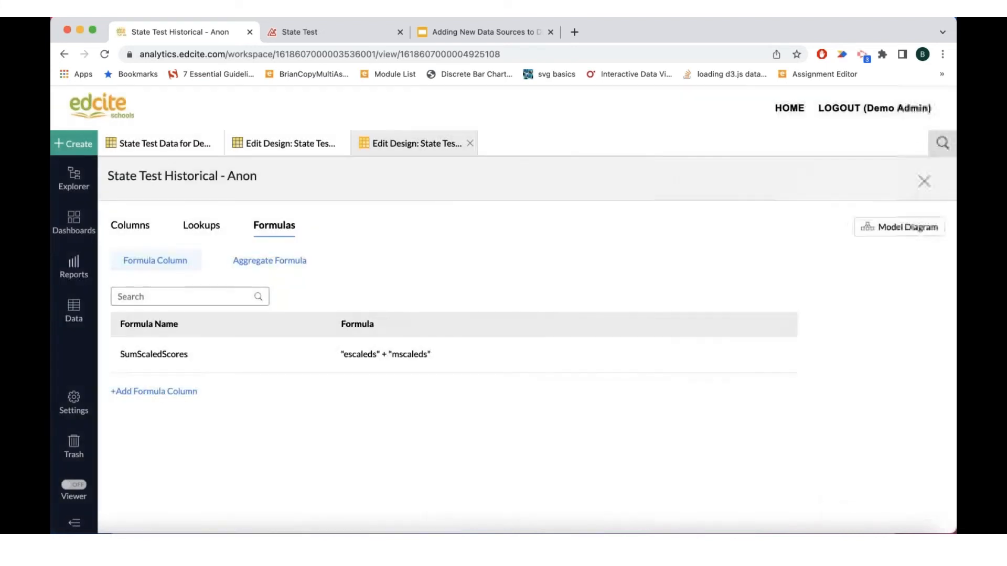
- Close the table design and check the SumScaledScores column in the State Test Historical - Anon data
mouse_move(570, 356)
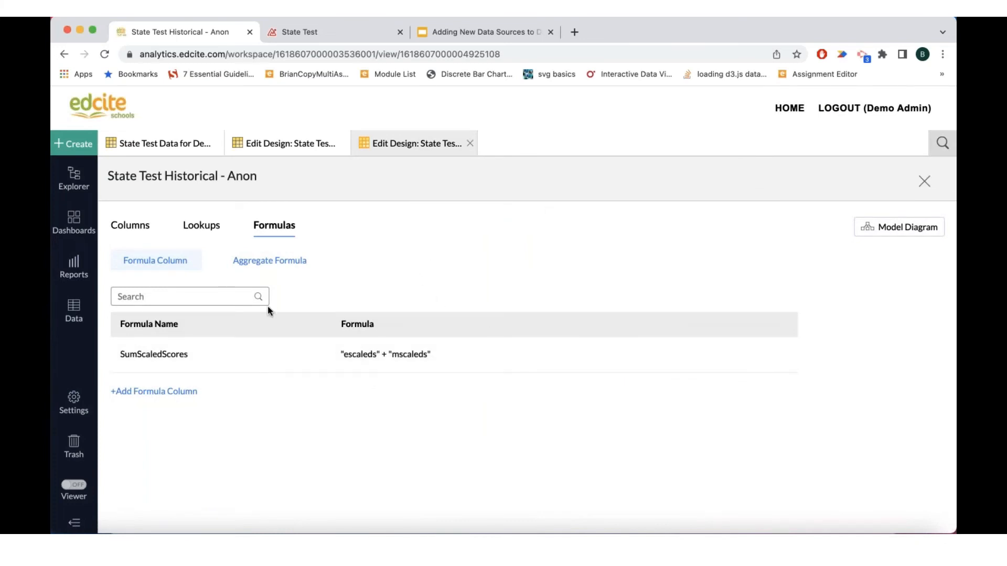
mouse_move(734, 357)
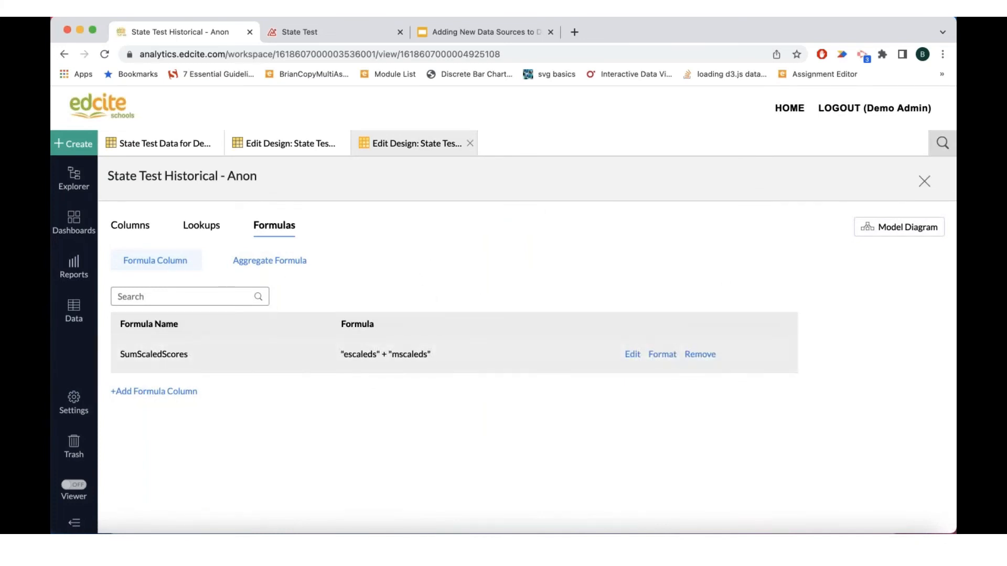
click(924, 182)
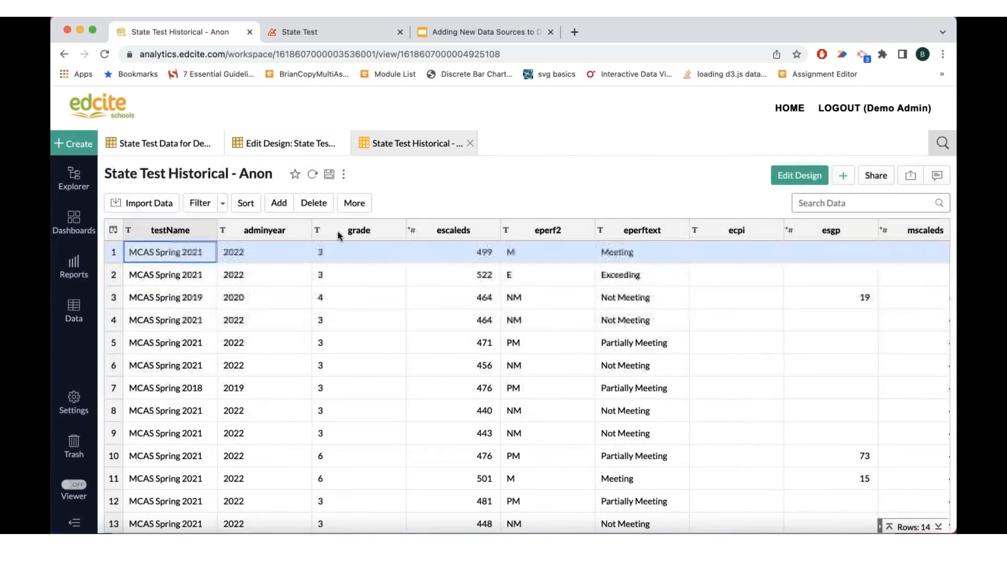
scroll(406, 406, right, 10)
scroll(938, 251, down, 1)
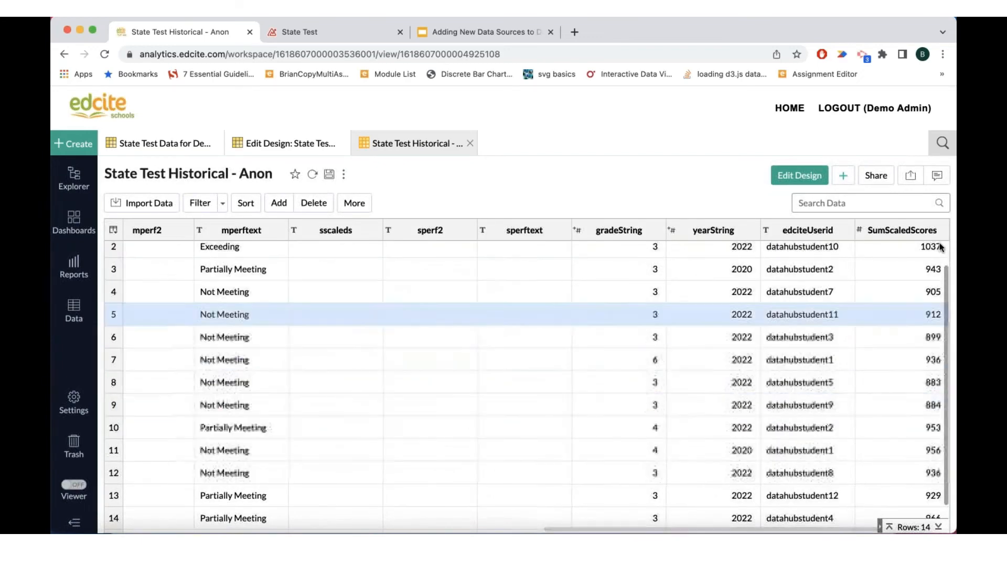
click(912, 248)
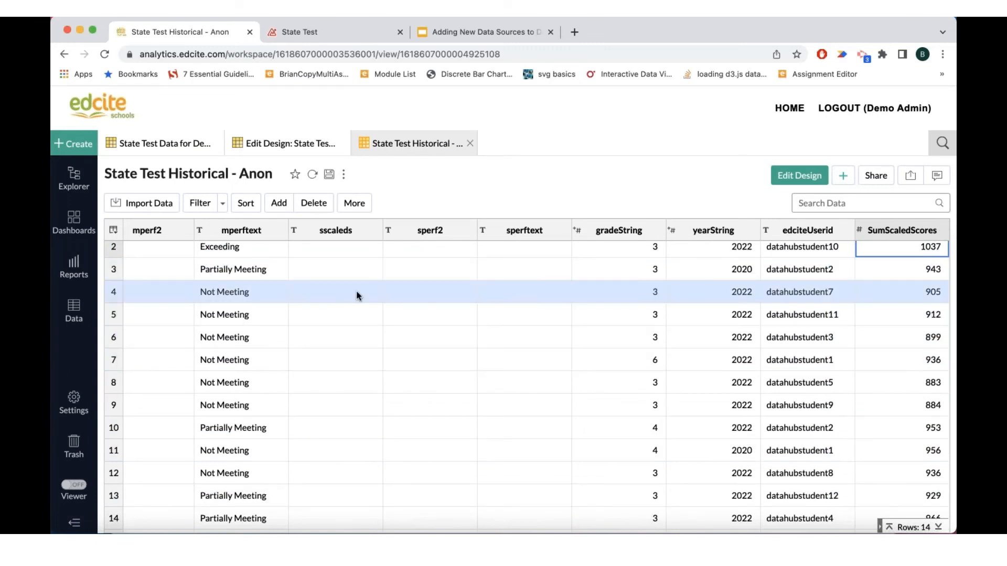
- Browse the workspace's data tables in the State Test Data and Edcite Data folders, then dismiss the list
click(74, 311)
scroll(180, 358, down, 1)
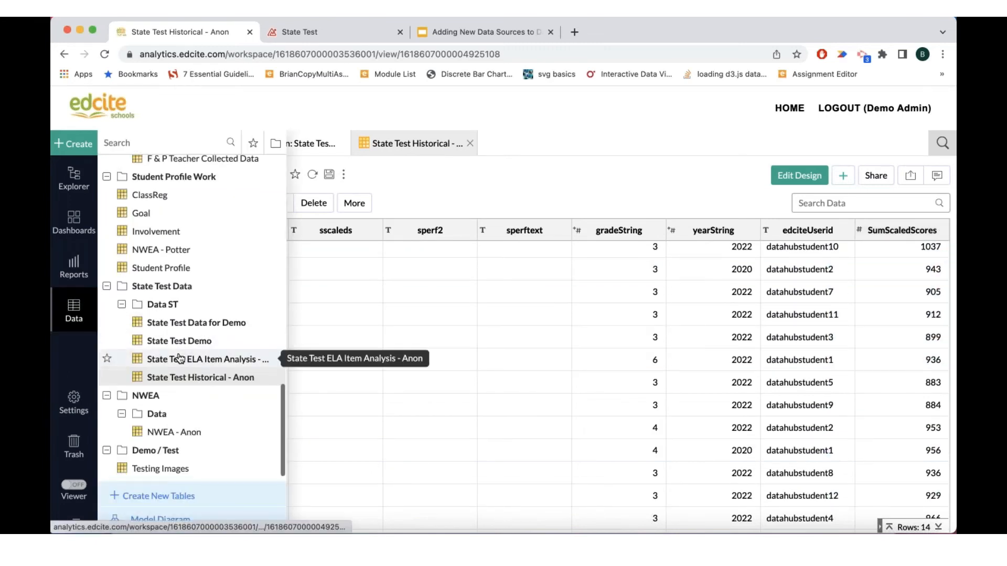
scroll(180, 358, up, 5)
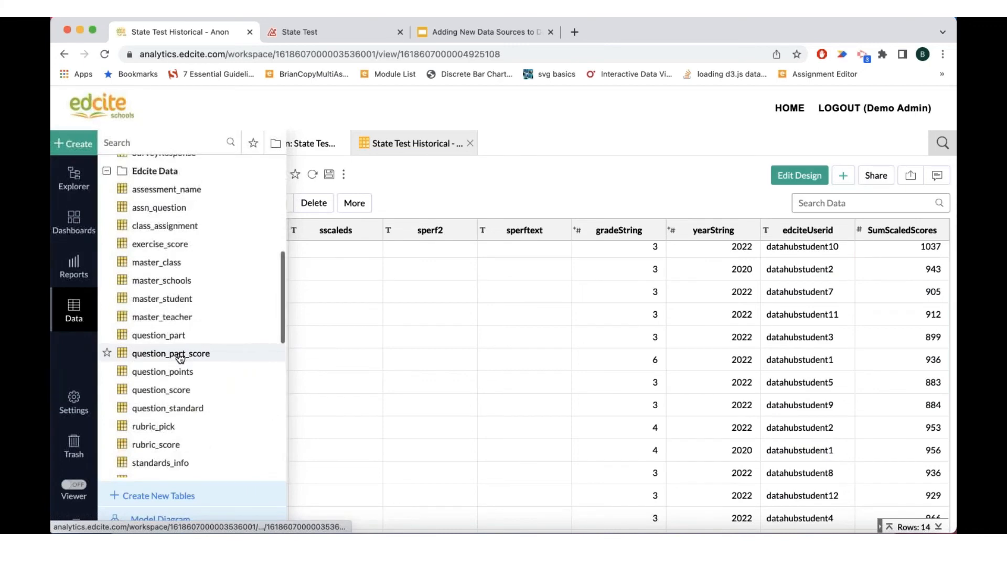
click(458, 203)
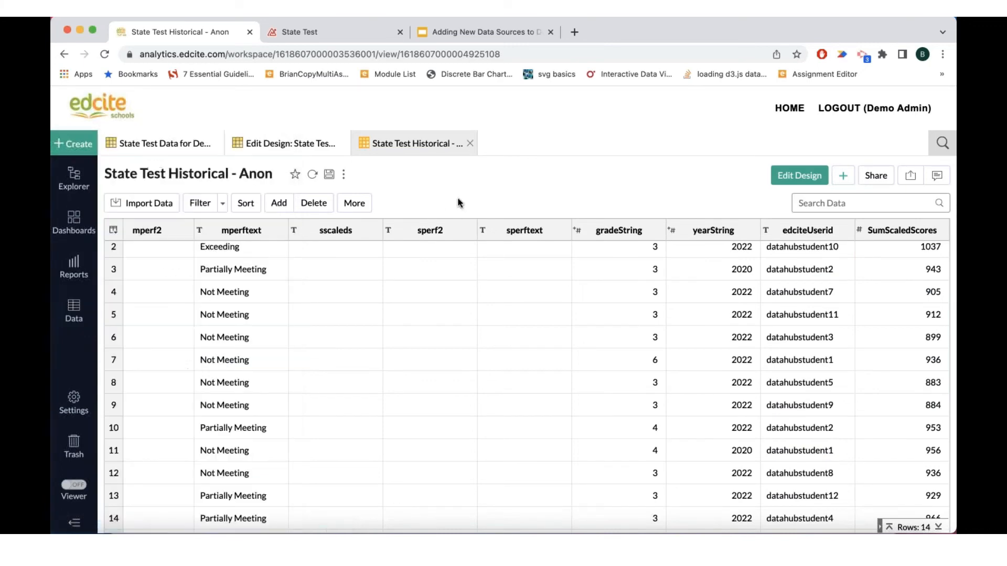
- Create a new query table and delete the sample comments below its SELECT statement
click(74, 143)
scroll(139, 394, up, 5)
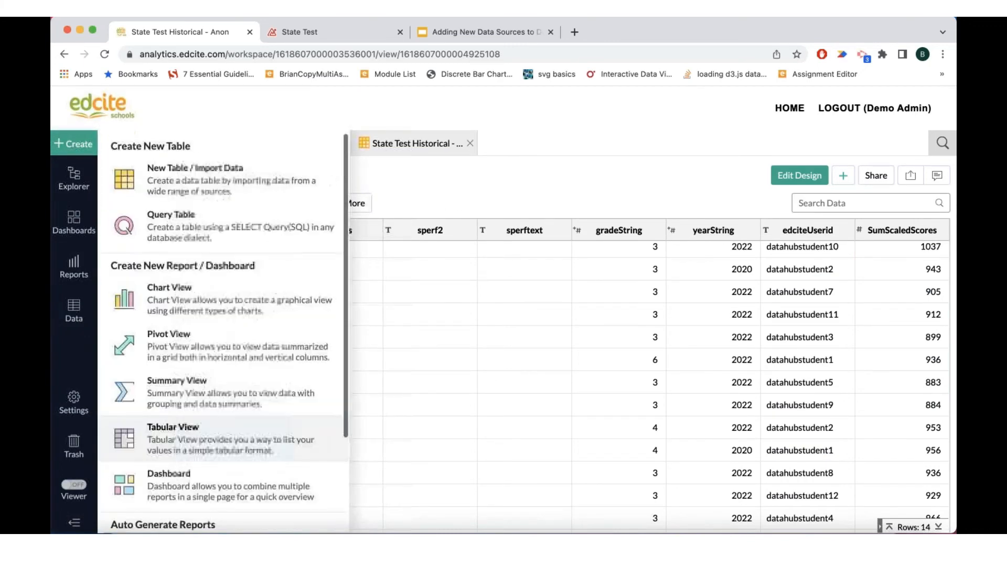
click(192, 228)
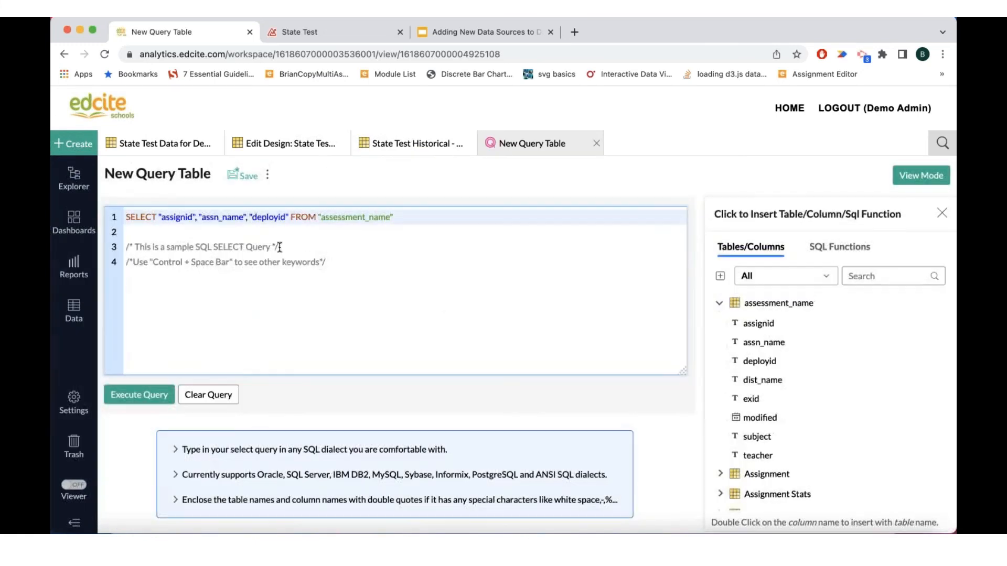
shift+click(124, 230)
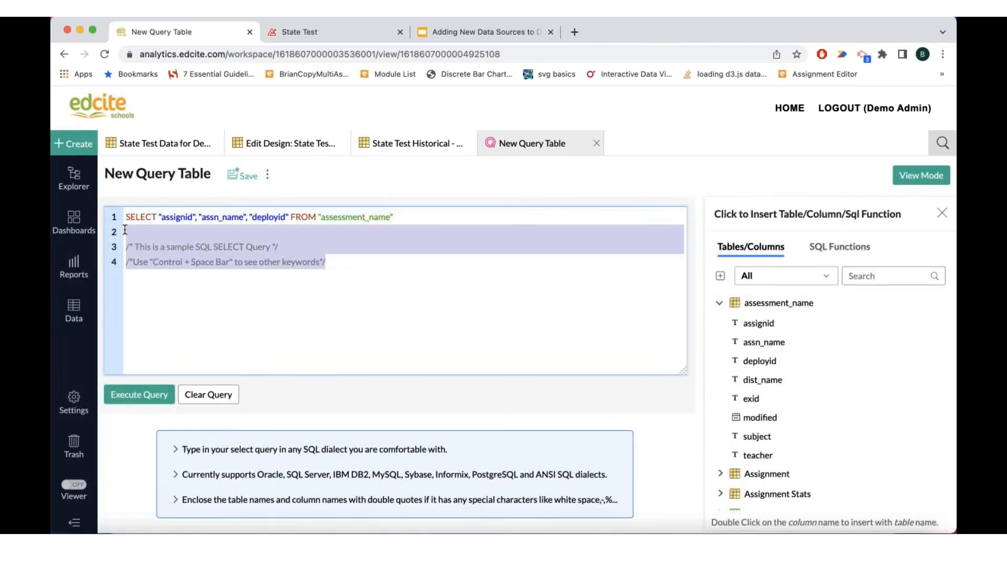
key(BackSpace)
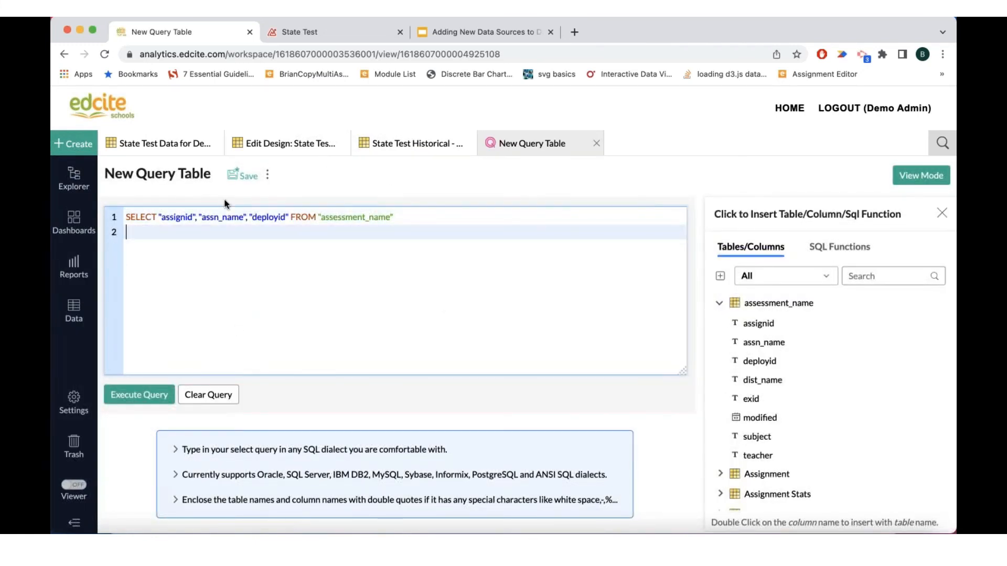
- Execute the sample query on assessment_name and look through the preview rows
click(141, 396)
scroll(335, 468, down, 1)
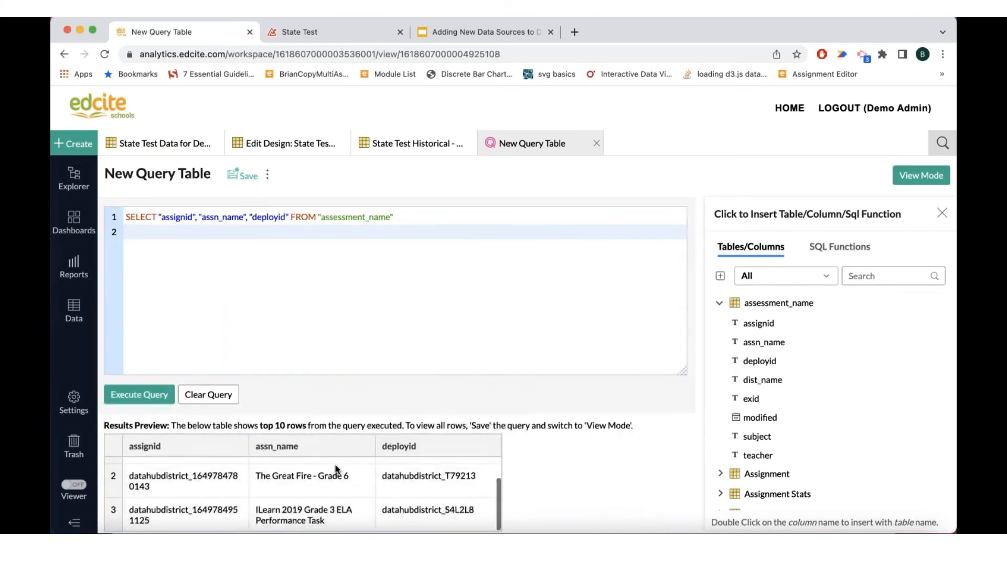
scroll(335, 468, up, 1)
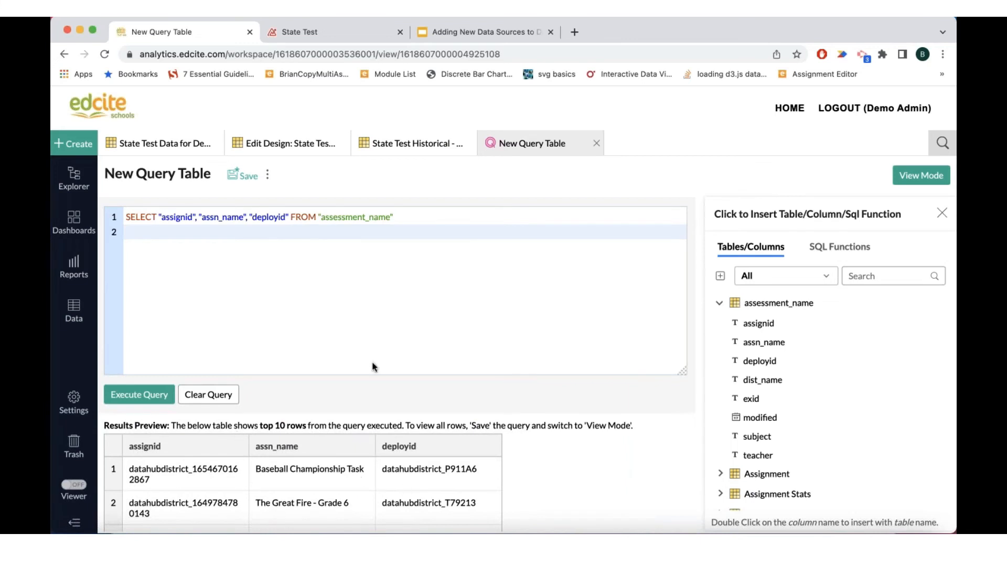
- Replace the assessment_name table in the query's FROM clause with F & P Teacher Collected Data and expand its columns
drag(409, 218, 318, 216)
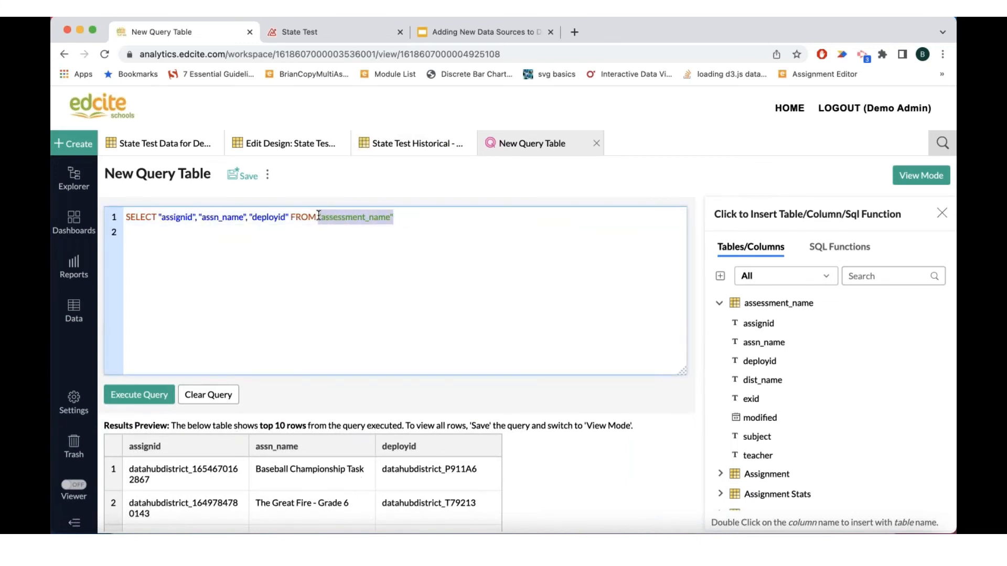
key(BackSpace)
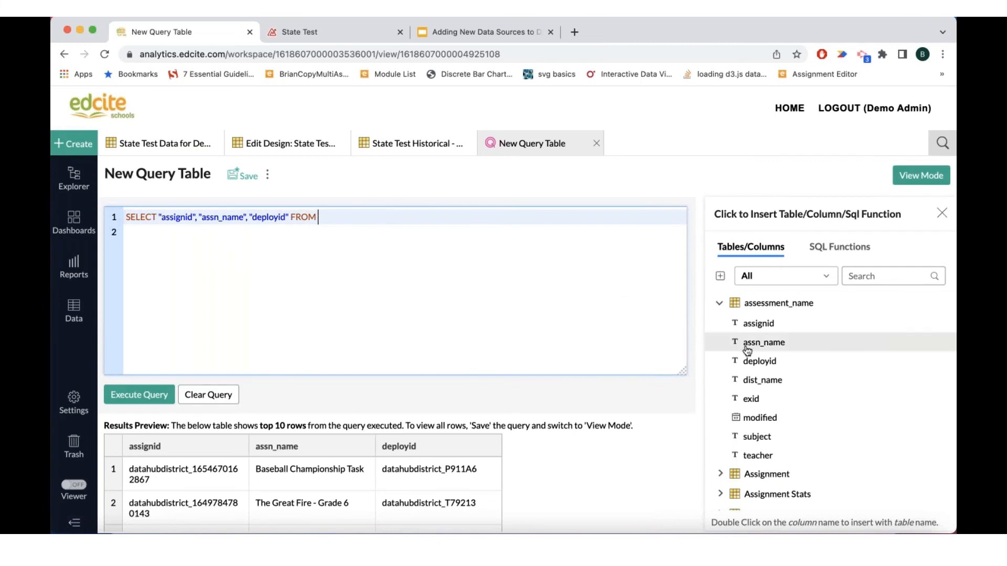
scroll(769, 367, down, 1)
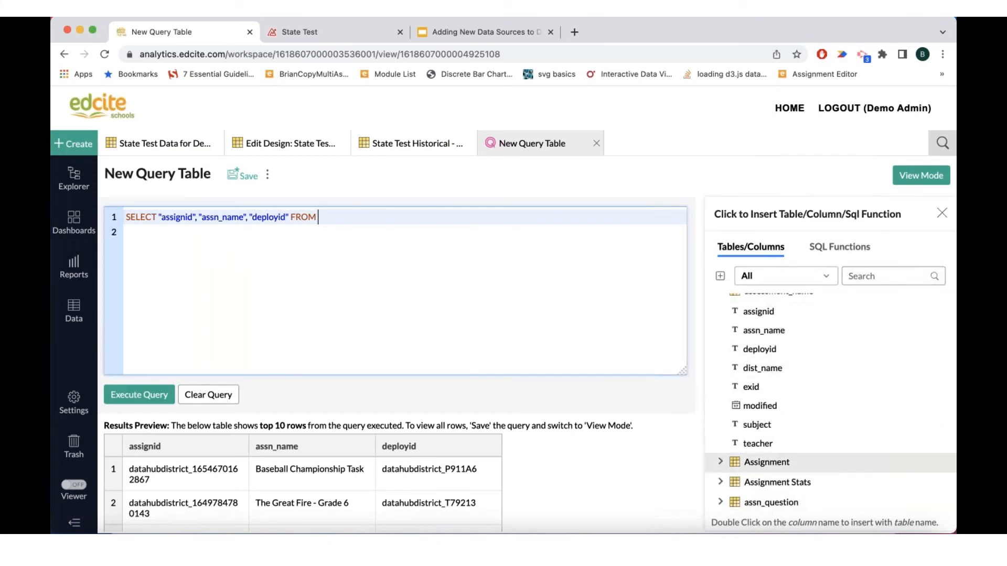
scroll(753, 423, down, 10)
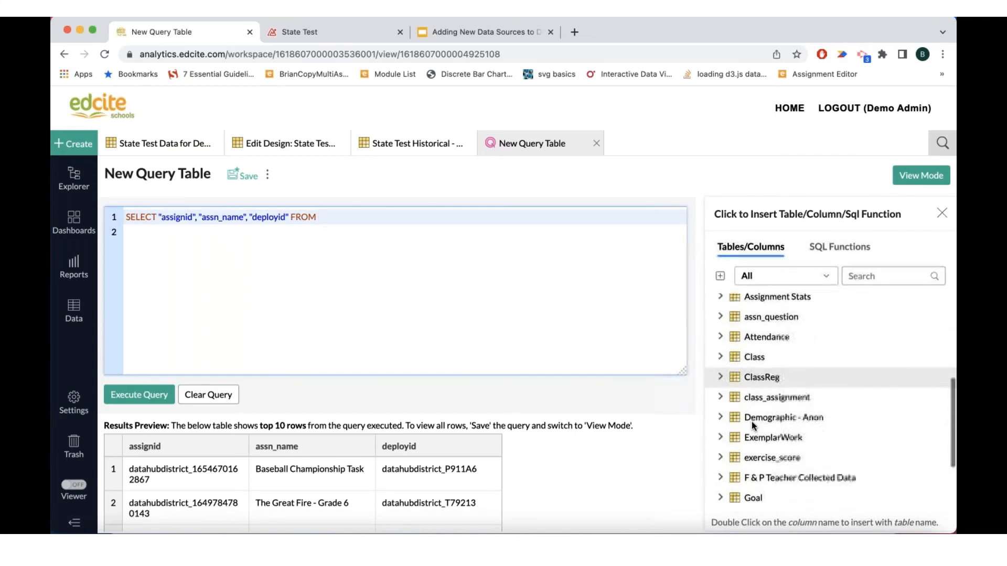
scroll(753, 362, up, 1)
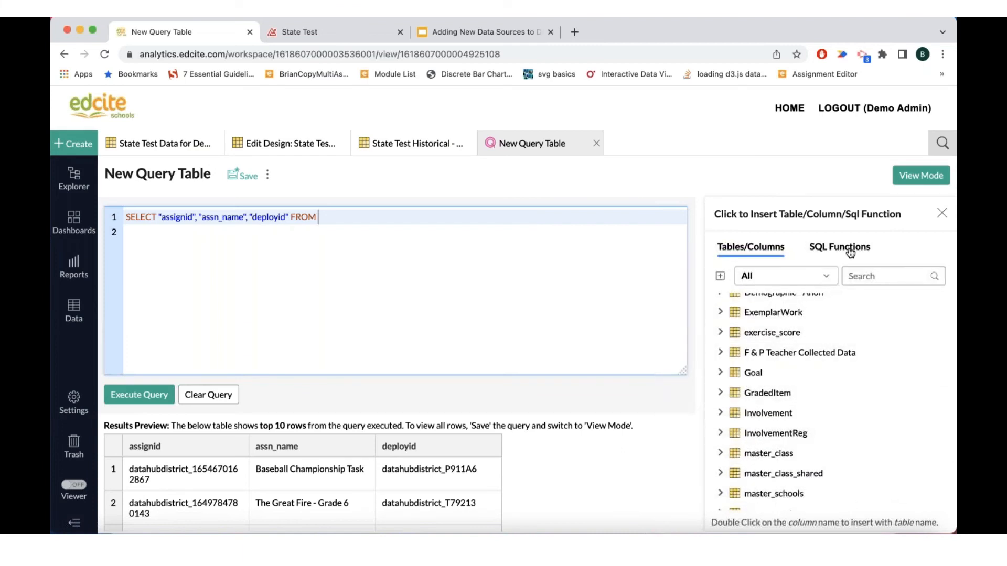
click(720, 354)
click(759, 355)
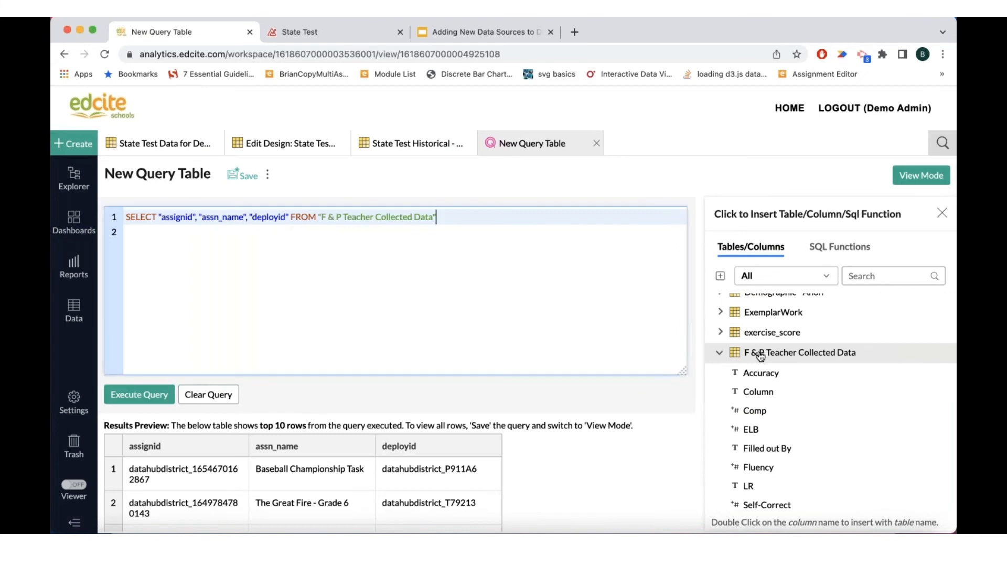
- Replace the assignid, assn_name and deployid columns in the SELECT clause with the Student column from F & P Teacher Collected Data
scroll(760, 431, down, 1)
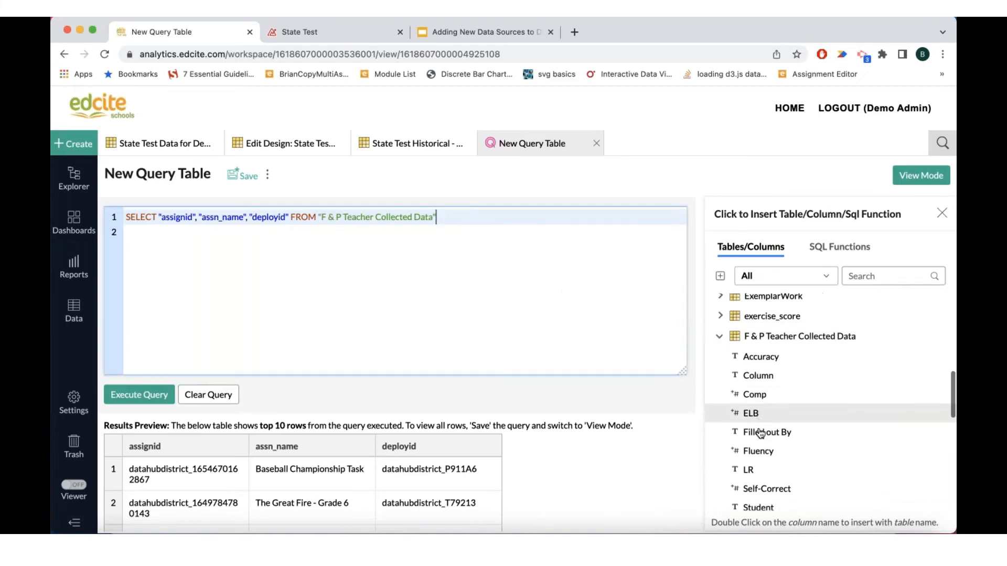
drag(287, 218, 157, 218)
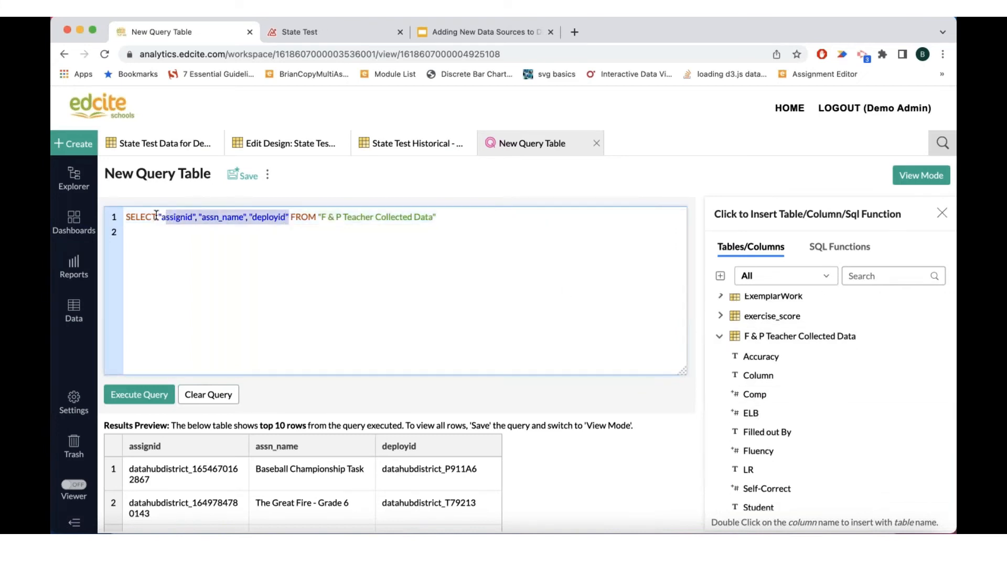
key(BackSpace)
scroll(774, 388, down, 3)
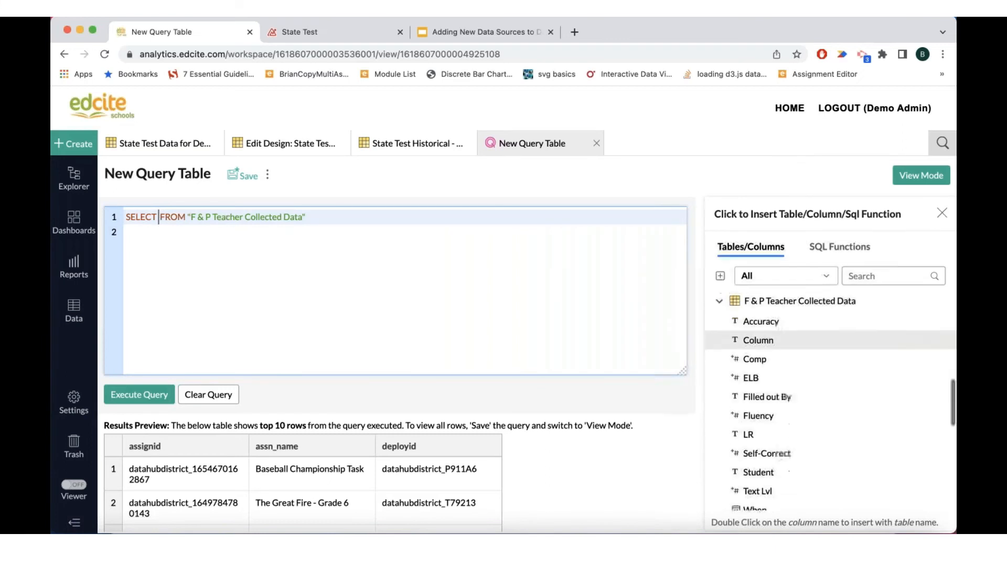
click(759, 464)
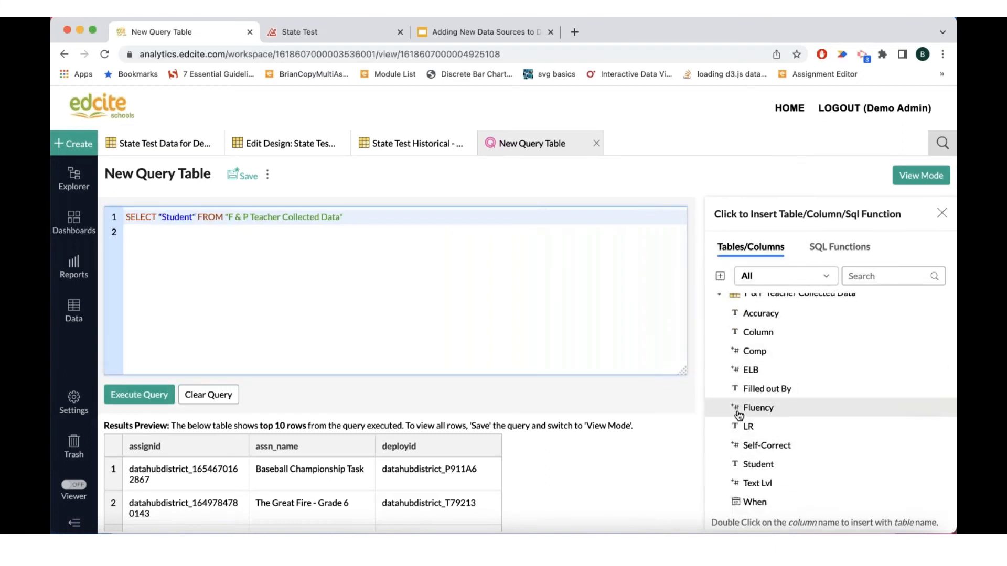
- Add the When, Text Lvl and Accuracy columns after Student in the SELECT clause and execute the query
text(,)
click(755, 503)
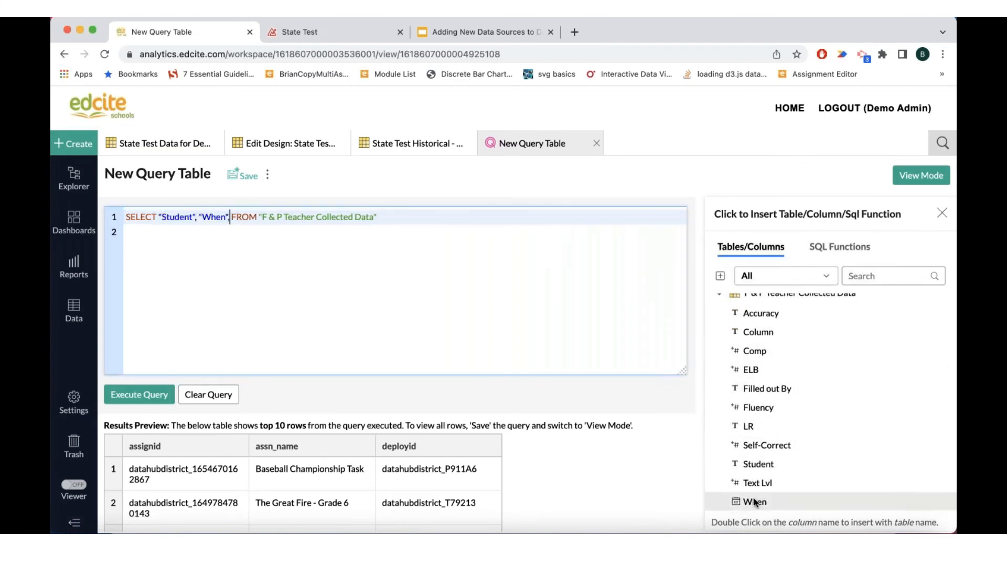
text(,)
click(755, 484)
text(, "Text Lvl)
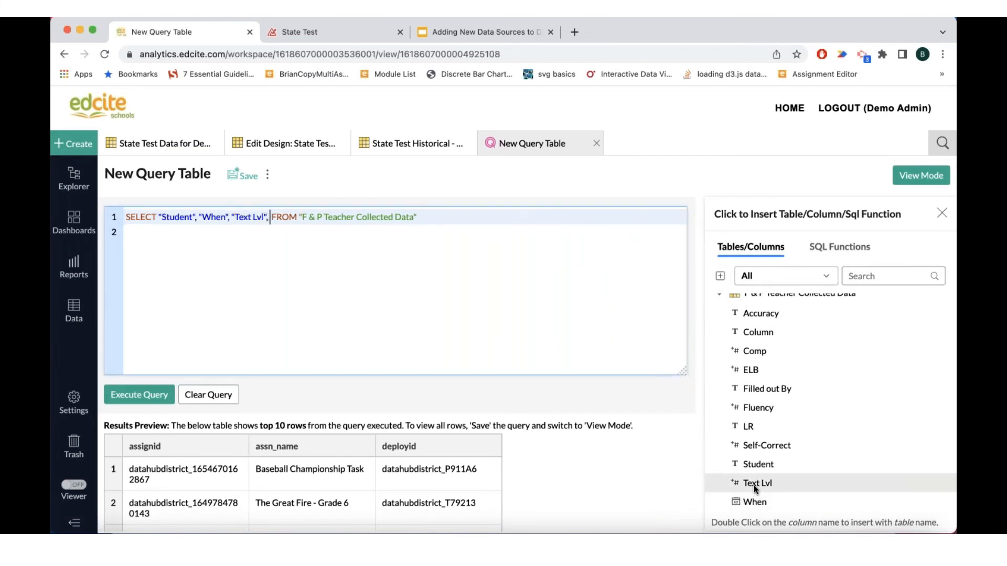
scroll(785, 429, up, 1)
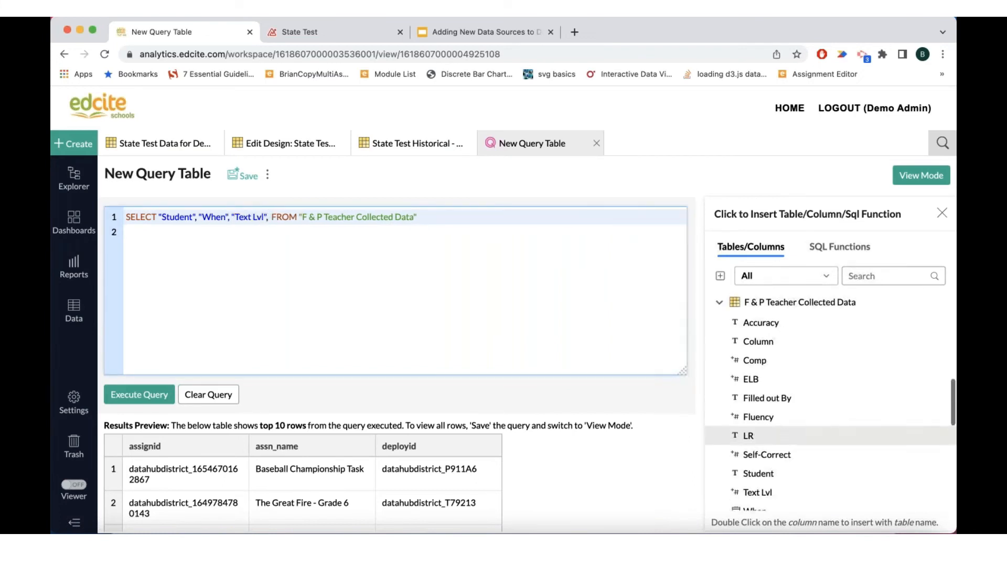
click(754, 326)
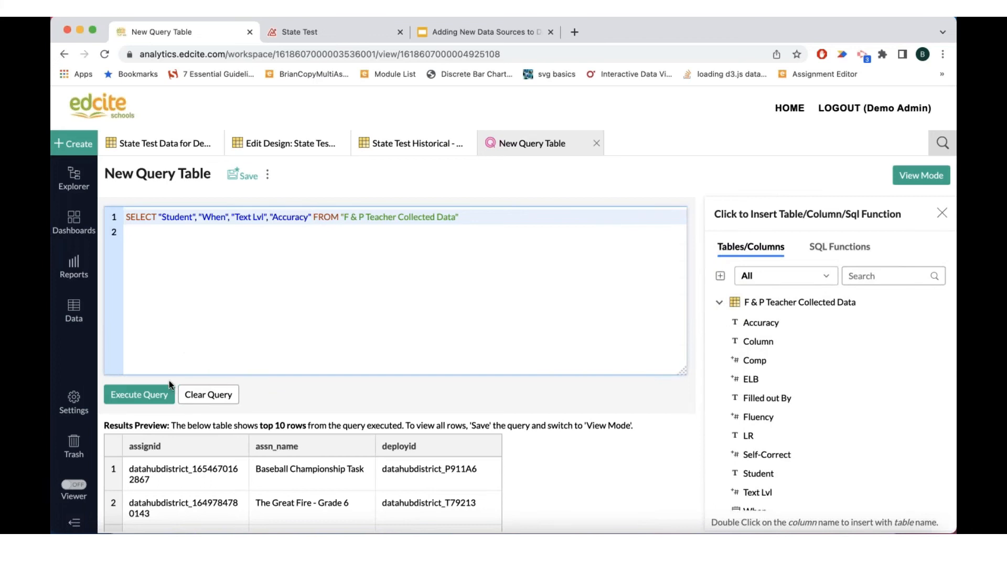
click(146, 400)
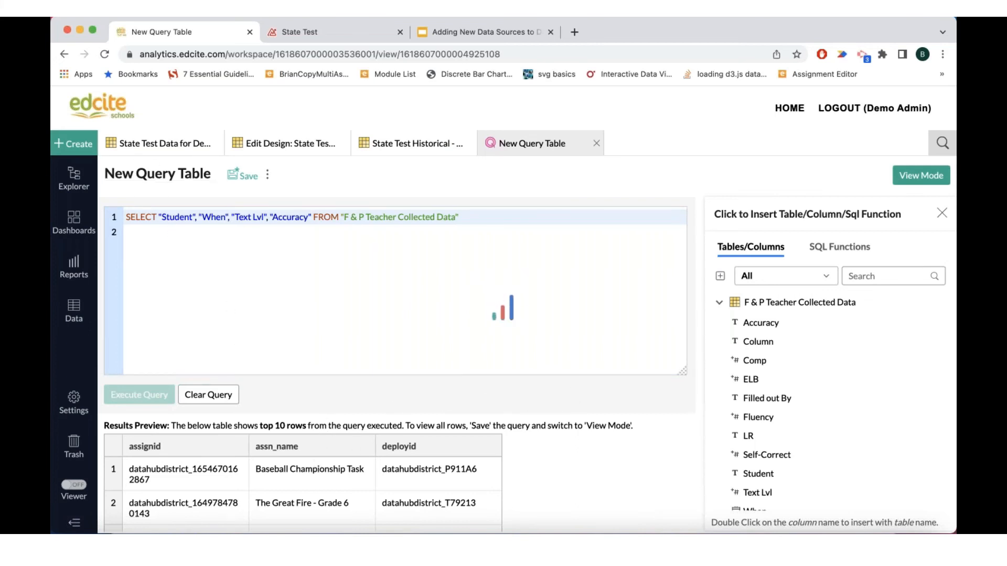
- Rename the query table as "Accuracy for F&P"
double_click(156, 173)
key(super+a)
text(A)
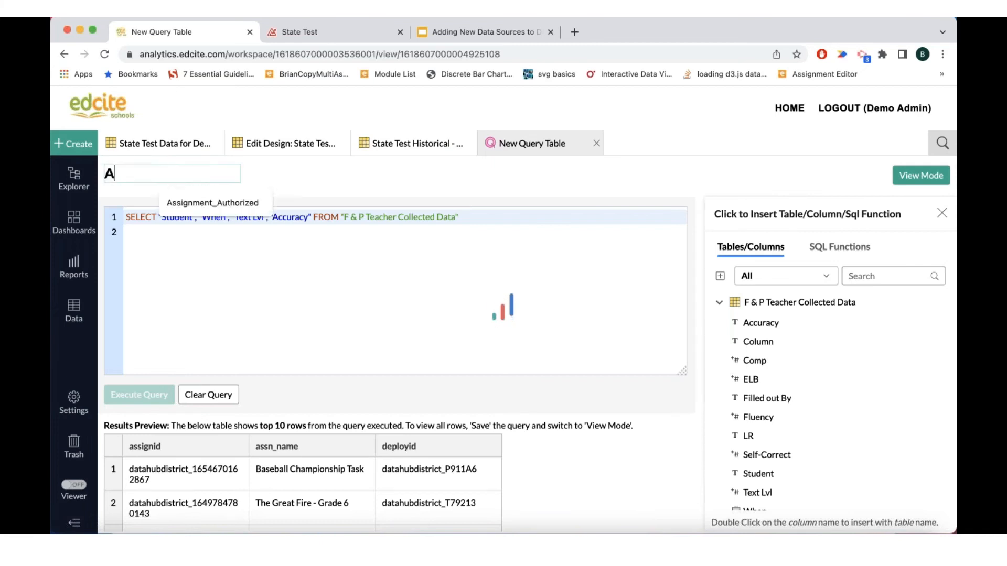
text(ccuracy for )
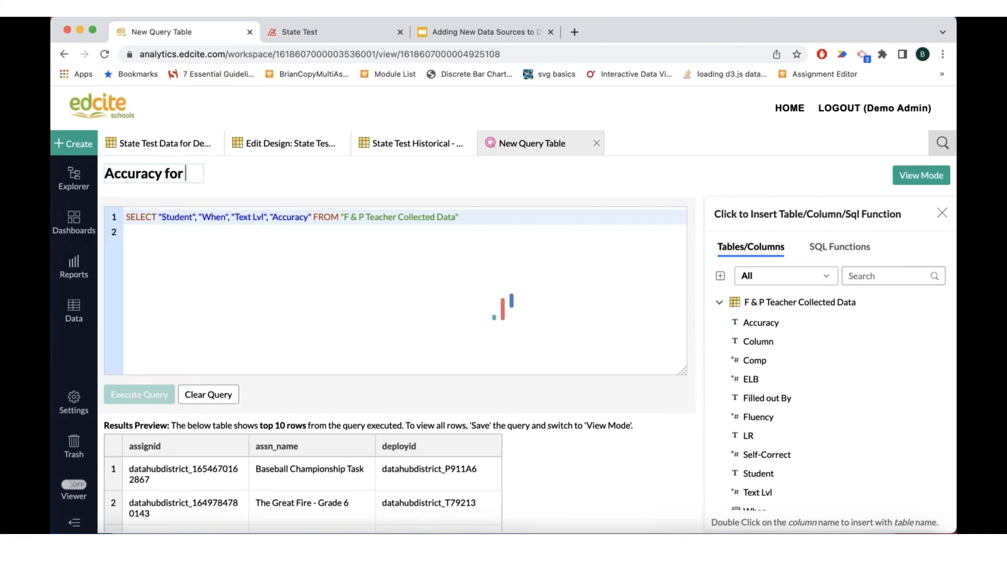
text(F&P)
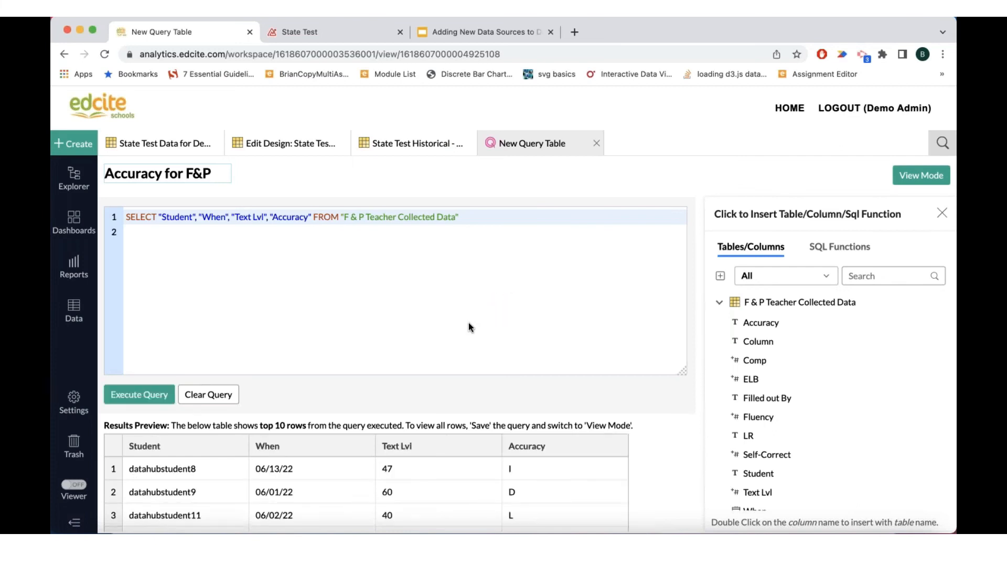
click(272, 218)
- Browse the available SQL functions, checking the Keywords and Aggregate Functions groups
click(830, 254)
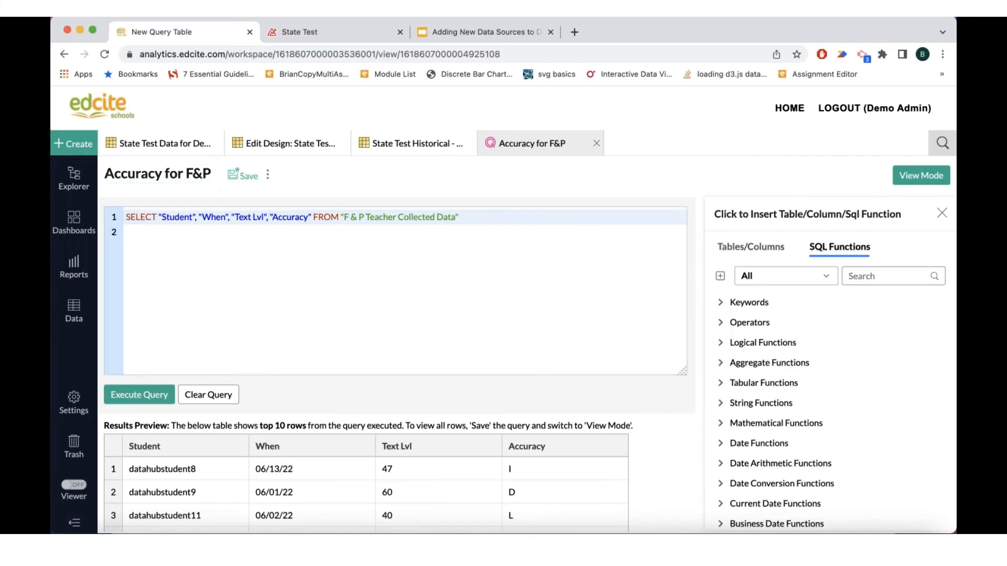
scroll(766, 374, down, 1)
scroll(755, 313, up, 1)
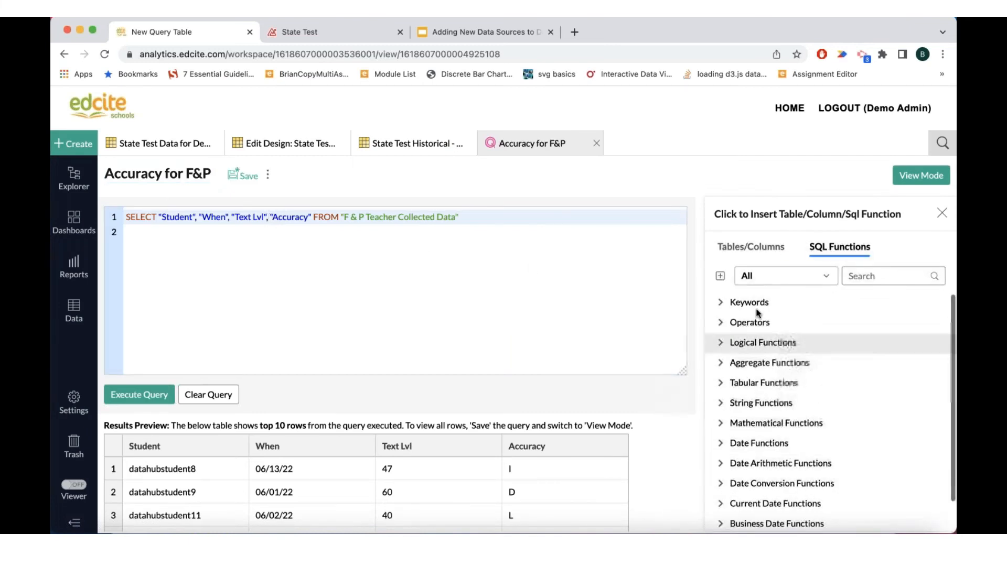
click(749, 303)
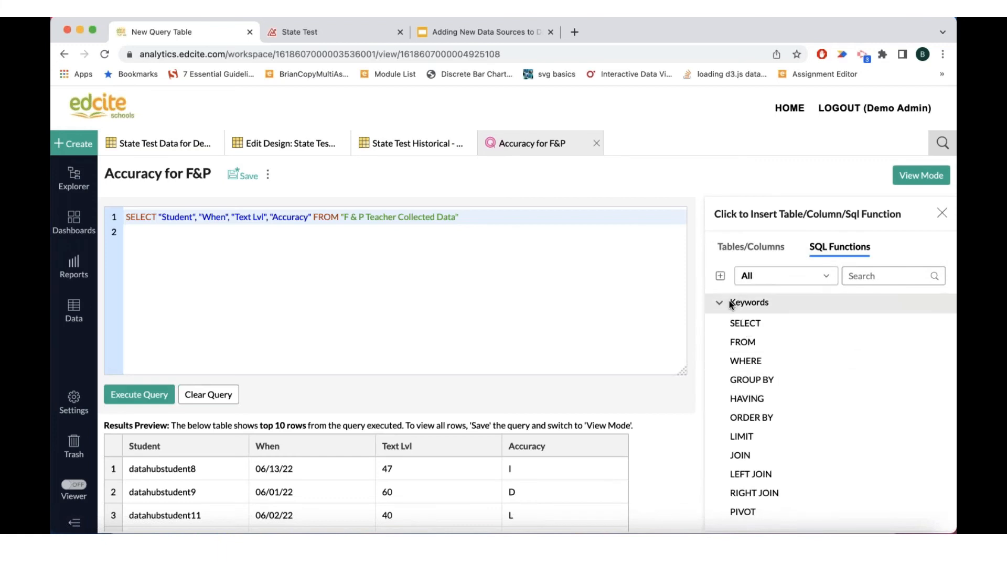
click(731, 303)
click(736, 363)
scroll(739, 420, down, 3)
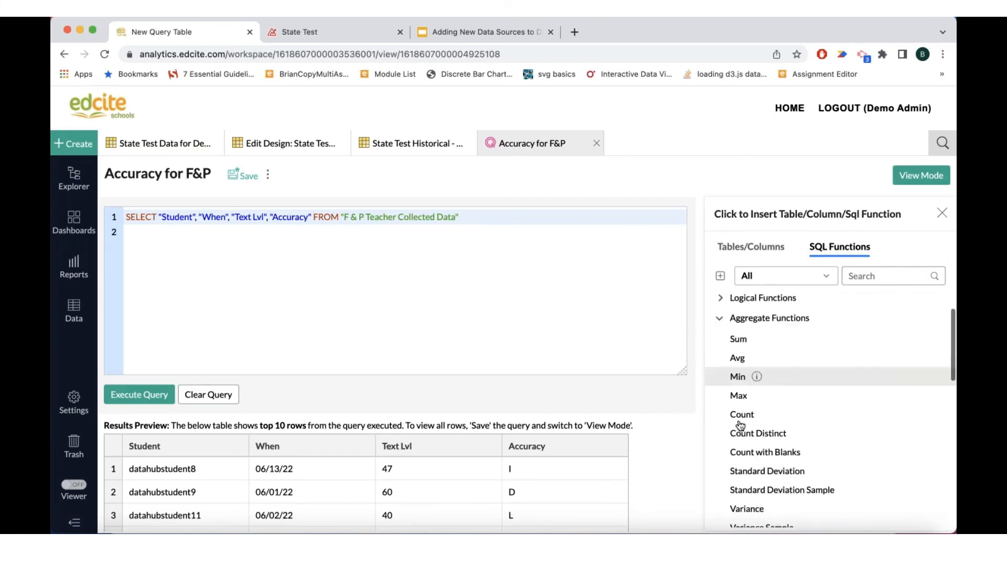
scroll(739, 418, up, 2)
- Look through the query's preview rows for Student, When, Text Lvl and Accuracy
click(409, 288)
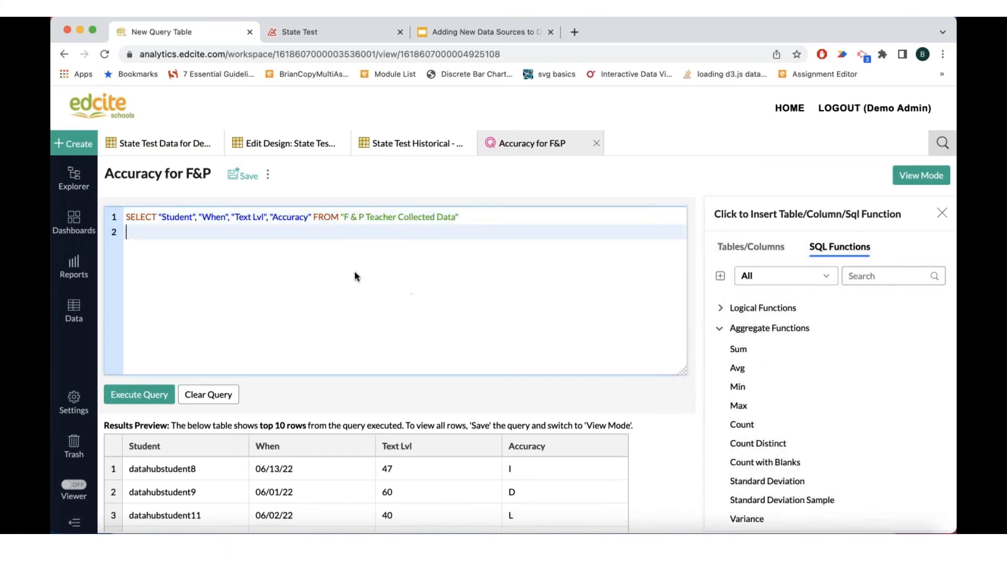
scroll(308, 481, down, 2)
scroll(308, 478, up, 2)
scroll(410, 479, down, 2)
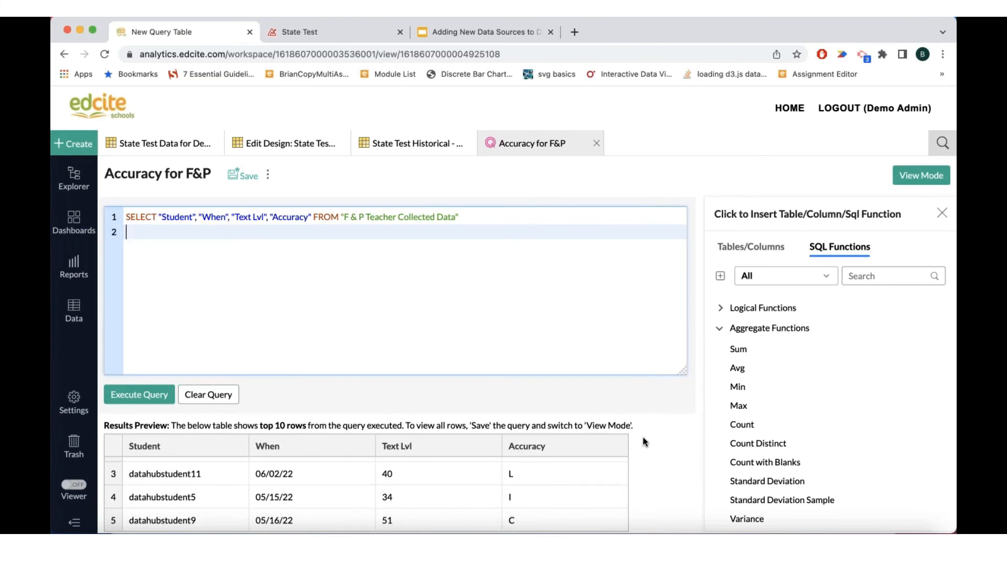
scroll(432, 481, up, 2)
scroll(432, 482, down, 2)
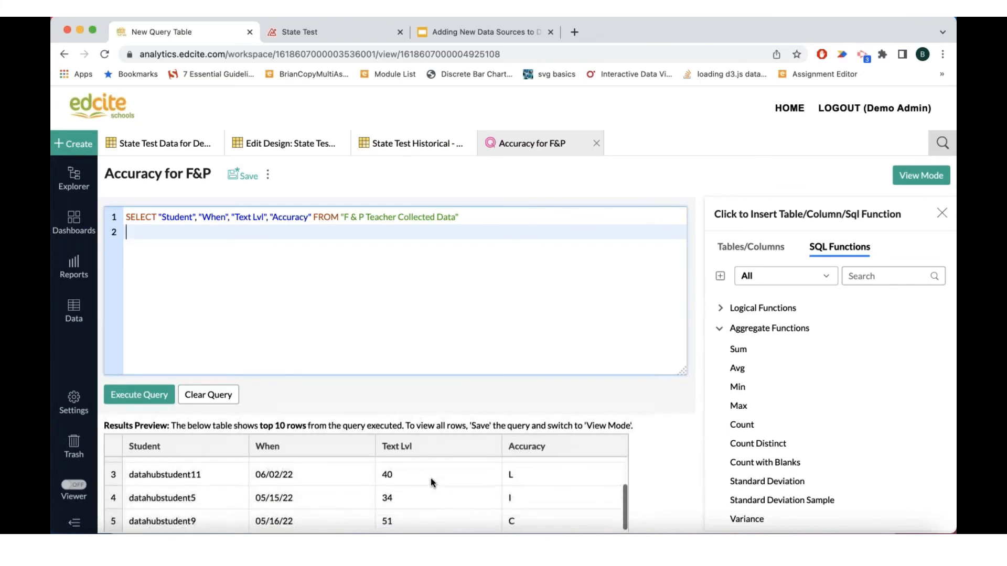
scroll(432, 482, up, 1)
scroll(432, 482, down, 1)
scroll(432, 480, up, 2)
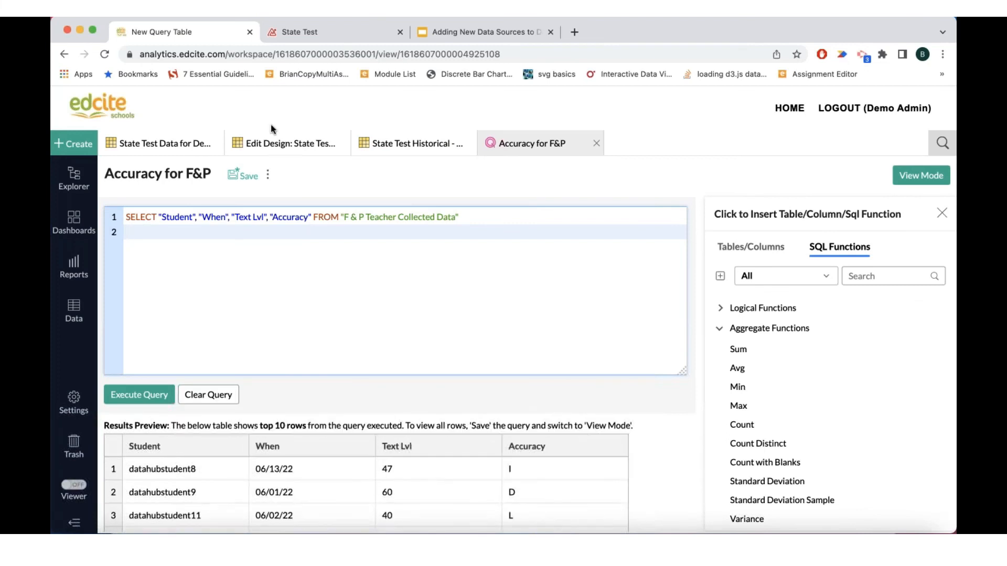
- Save the query table as "Accuracy for F&P" in the Intermediate Tables folder
click(243, 175)
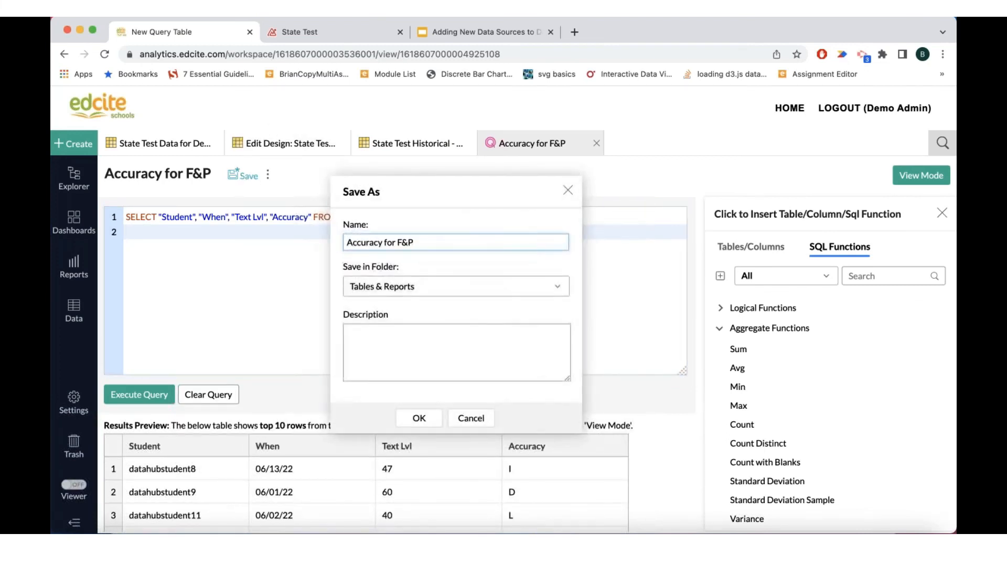
click(430, 286)
scroll(428, 357, down, 1)
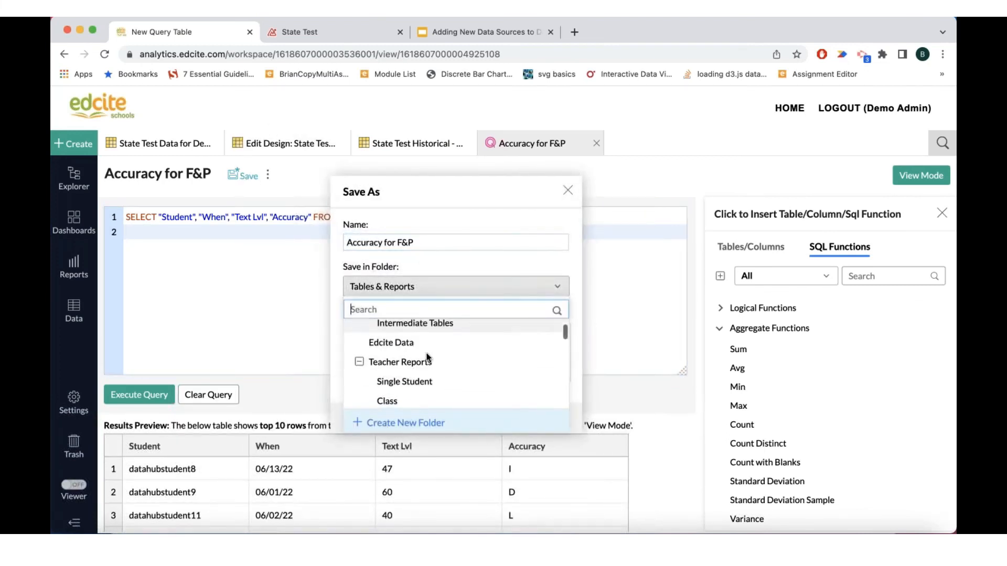
click(420, 324)
click(419, 418)
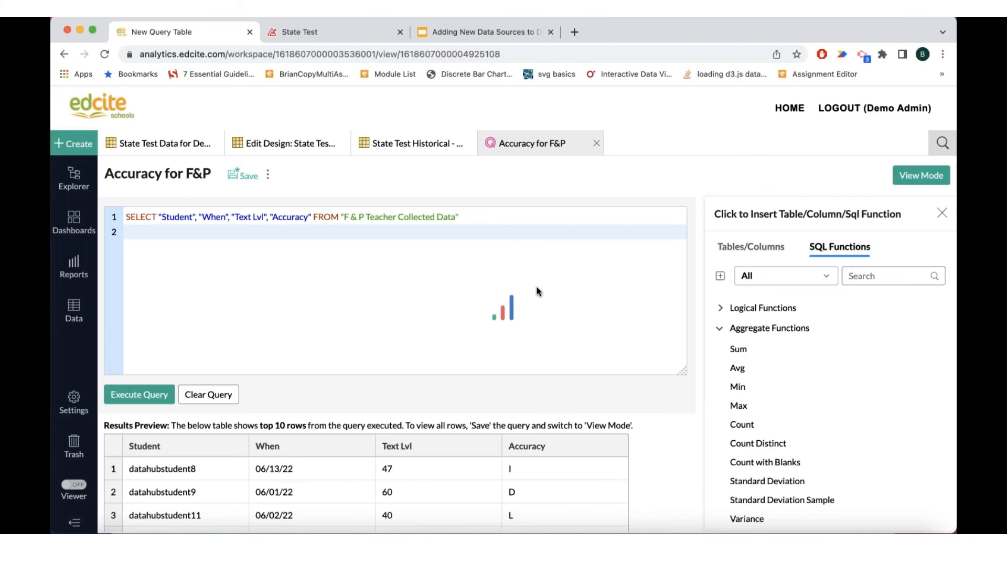
- Switch to the Google Slides presentation, highlight the "Multiple vs. One File" tip, and return to the Edcite DataHub
click(476, 32)
drag(483, 352, 360, 351)
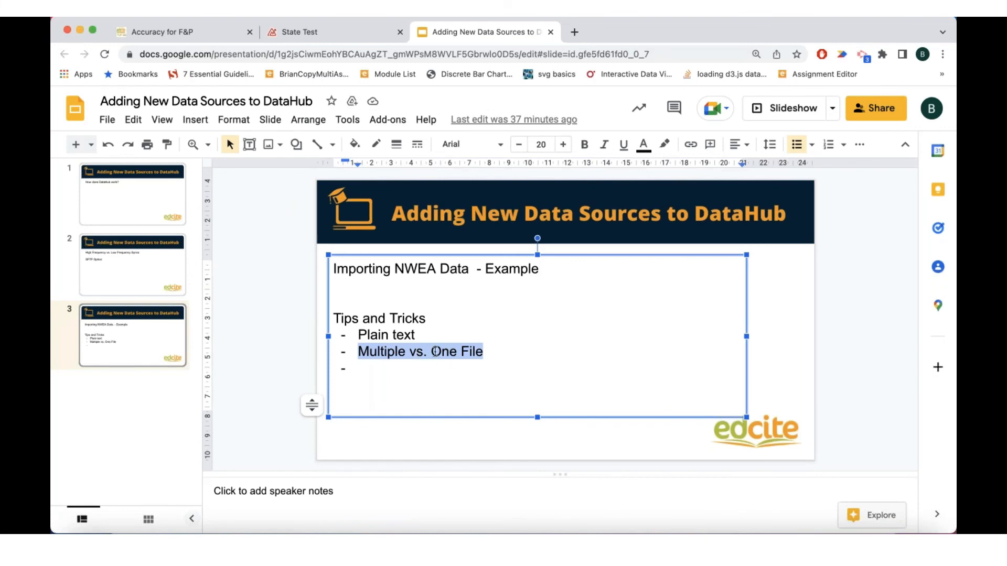
click(177, 31)
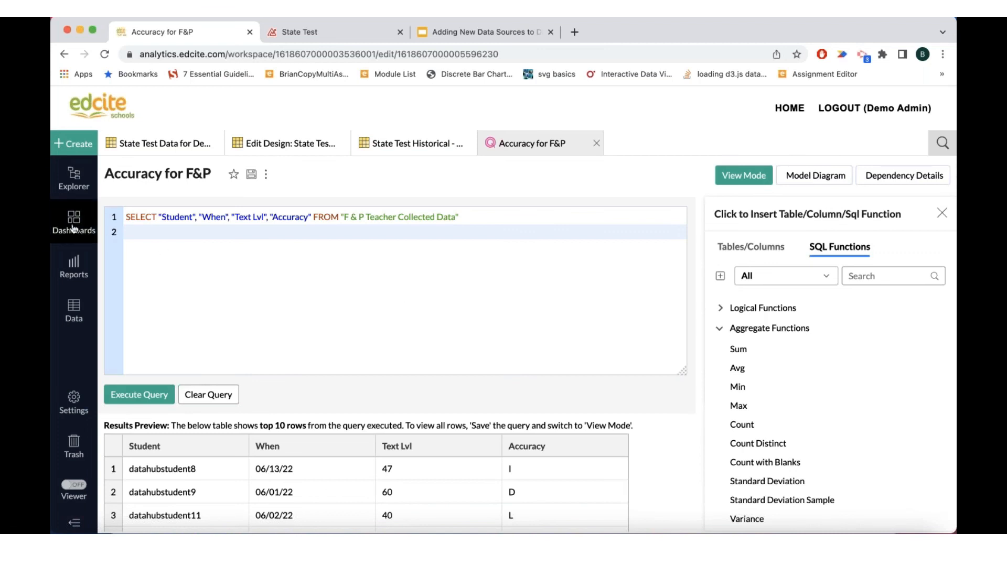
- Open the Embedded Google Form Survey-Copy dashboard and look over its embedded survey form and rubric score charts
click(73, 223)
scroll(161, 321, down, 1)
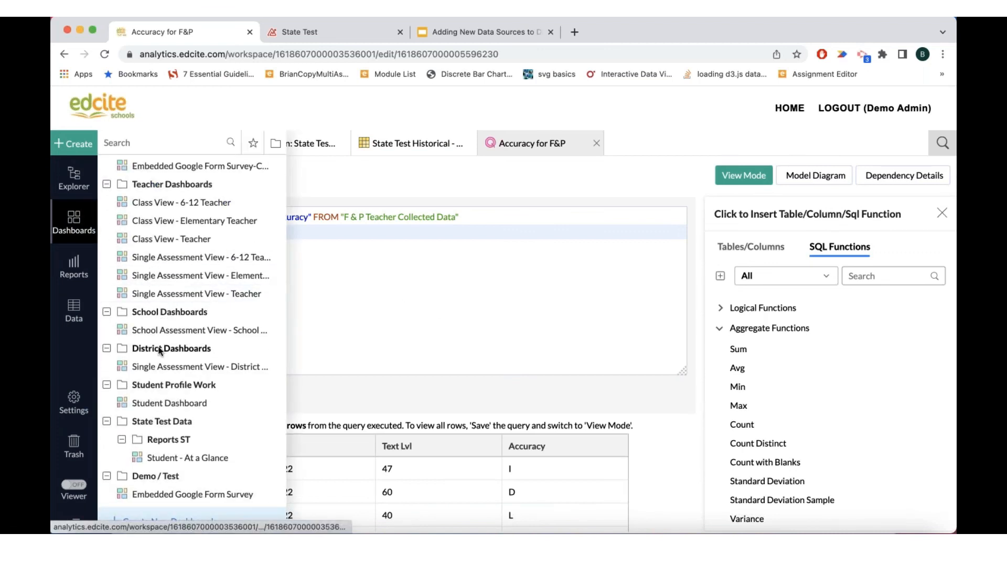
scroll(160, 349, up, 1)
click(173, 186)
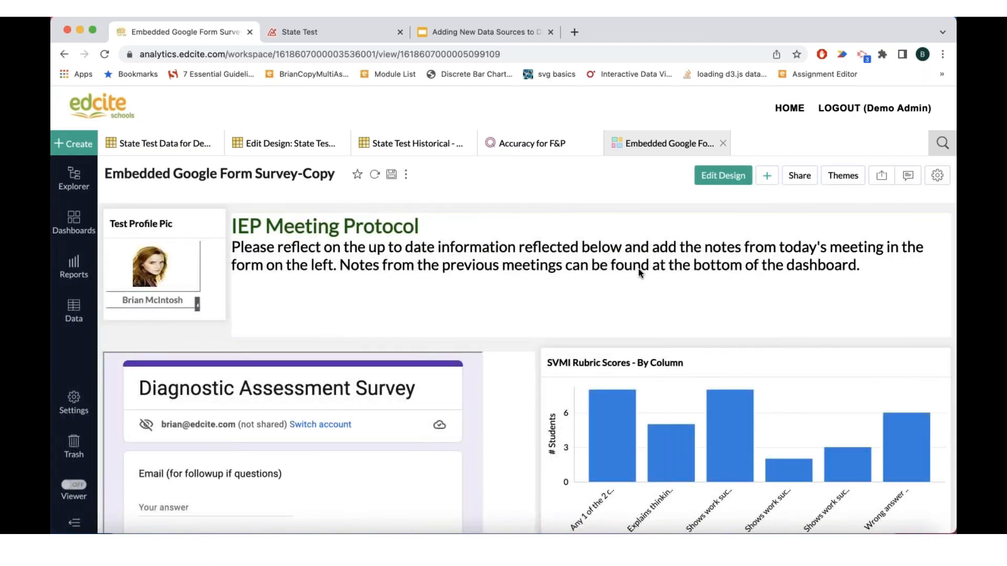
scroll(638, 318, down, 2)
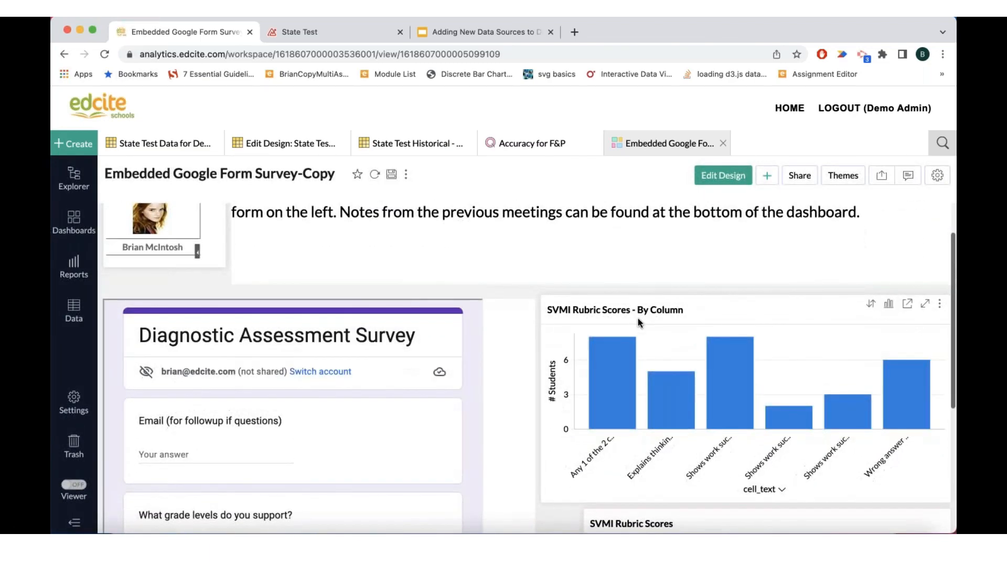
scroll(638, 322, up, 2)
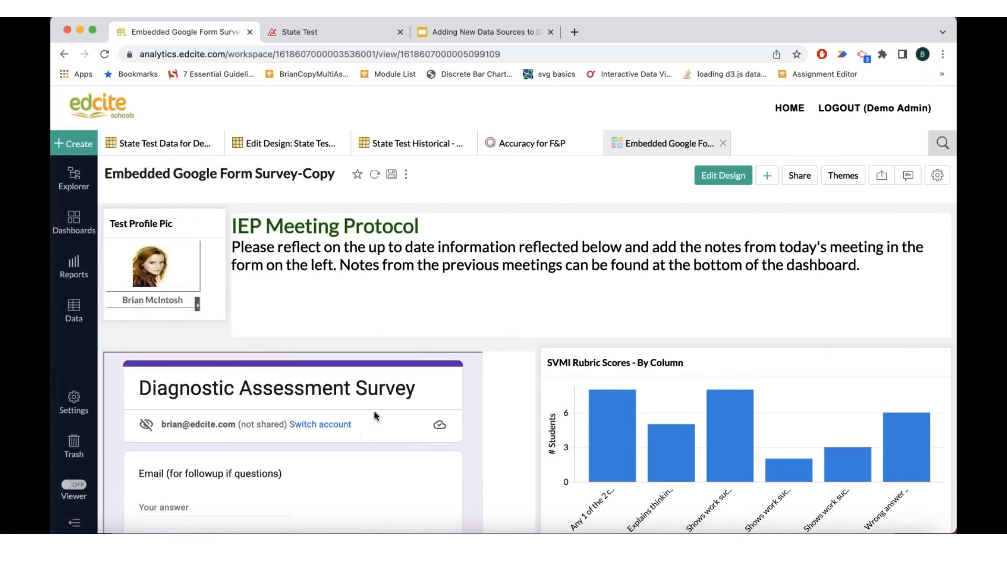
scroll(493, 382, down, 2)
scroll(492, 382, up, 2)
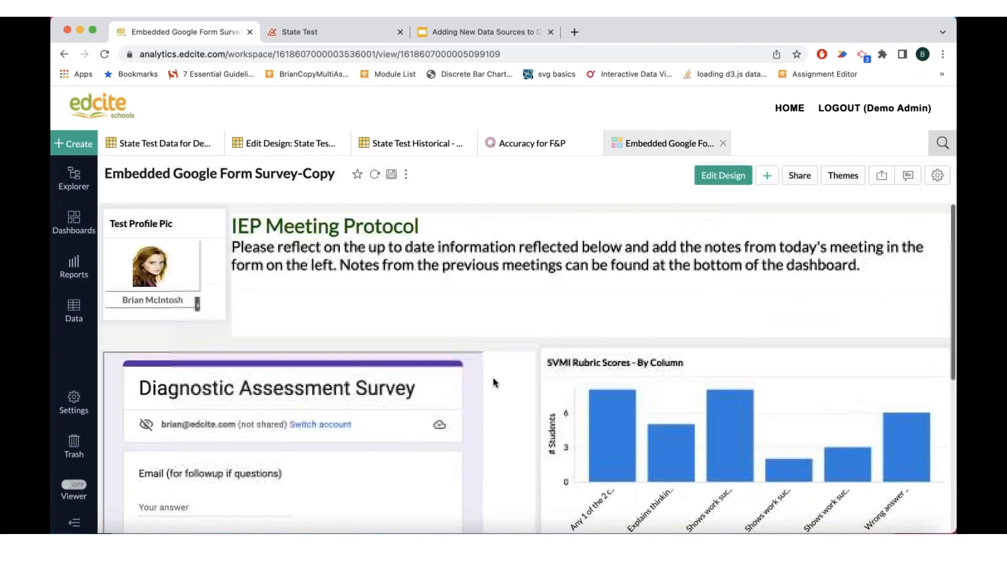
scroll(406, 358, down, 1)
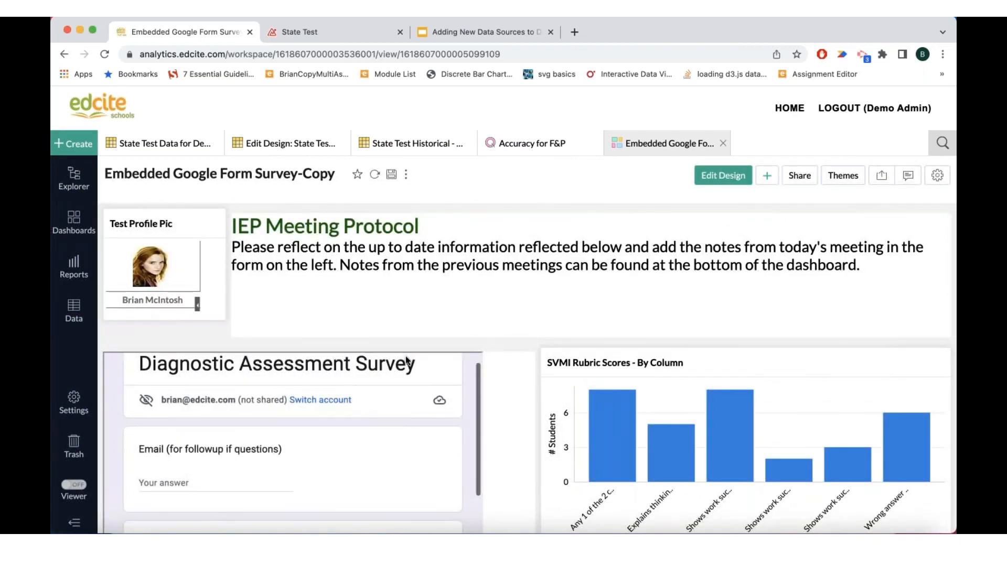
scroll(405, 357, up, 1)
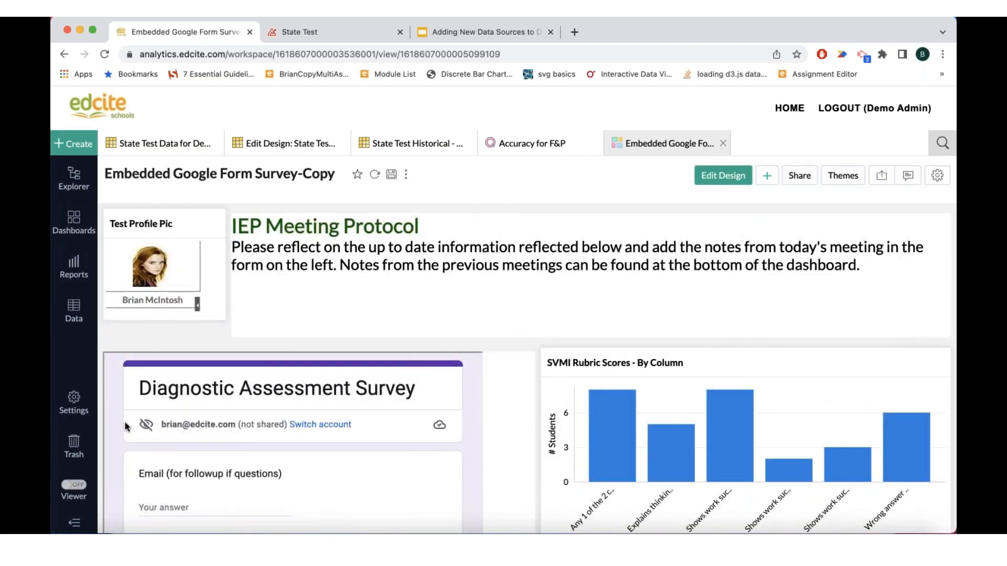